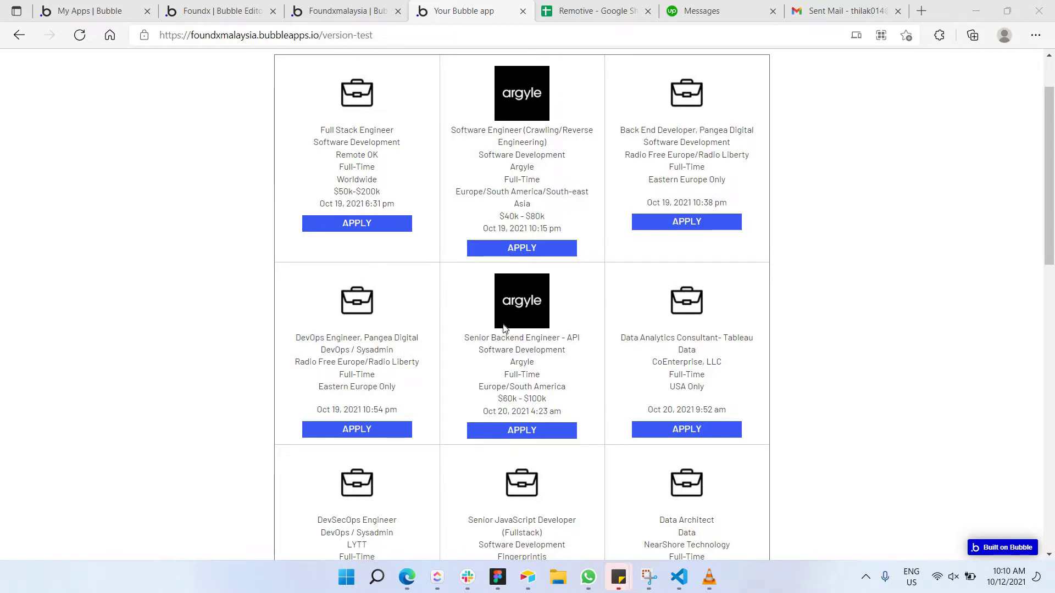
# - Compare the Bubble job listings with the Remotive job data spreadsheet, then return to Bubble
pyautogui.scroll(-3, 504, 328)
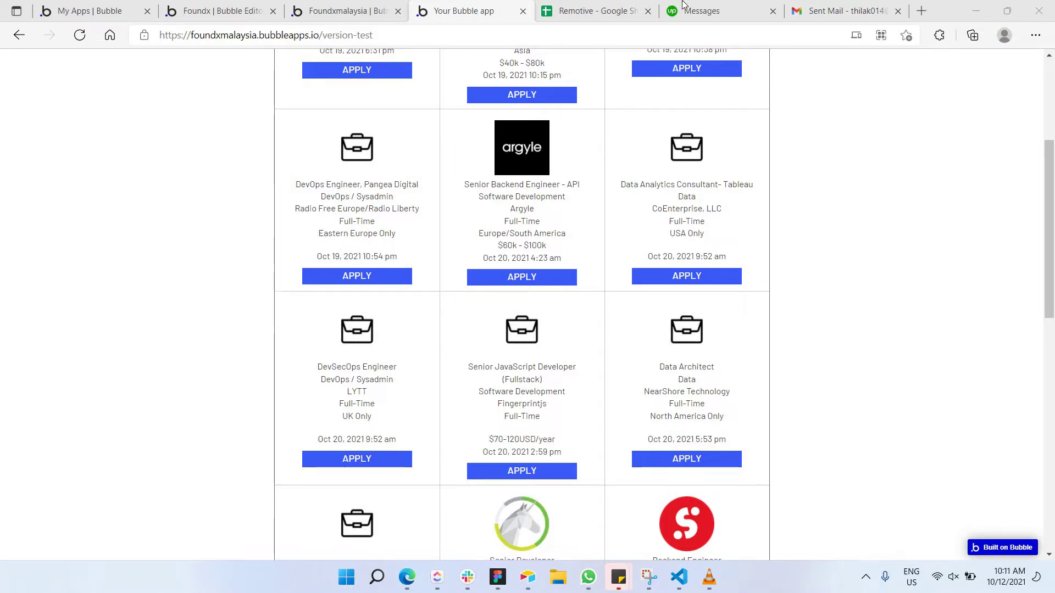
pyautogui.click(603, 6)
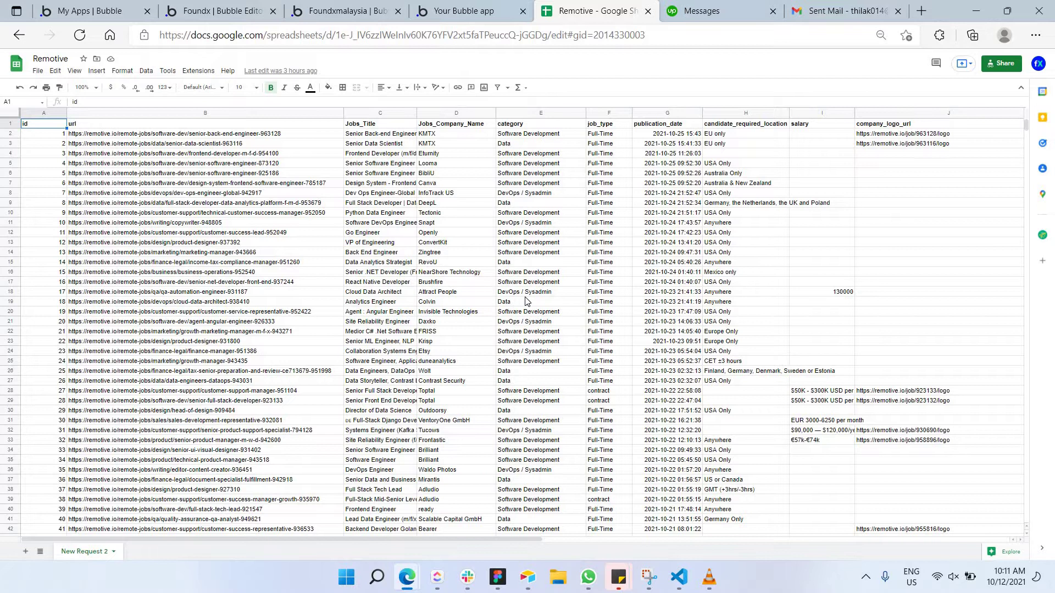
pyautogui.click(490, 6)
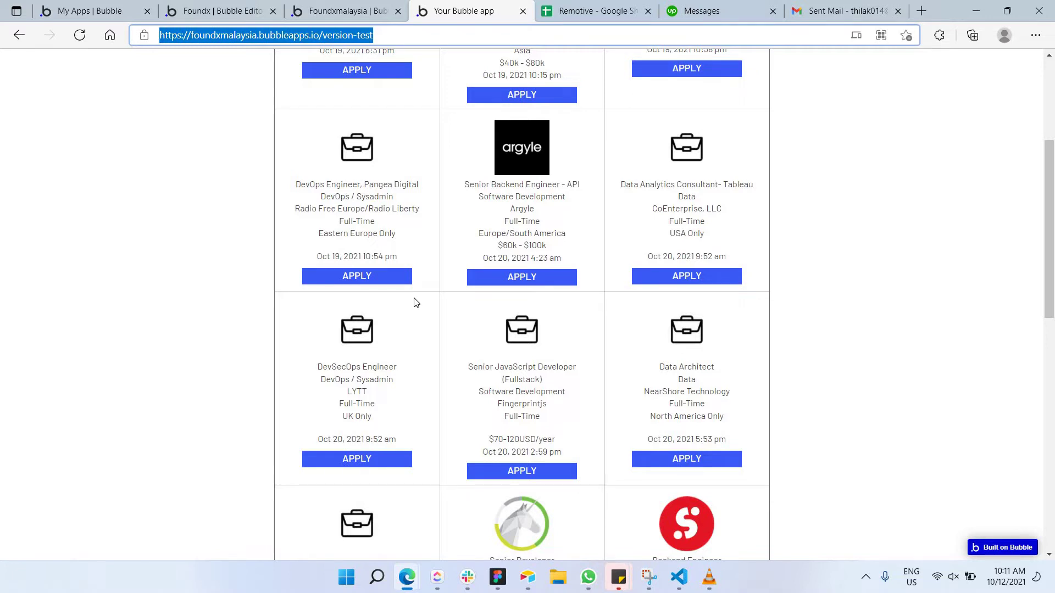
pyautogui.scroll(4, 420, 301)
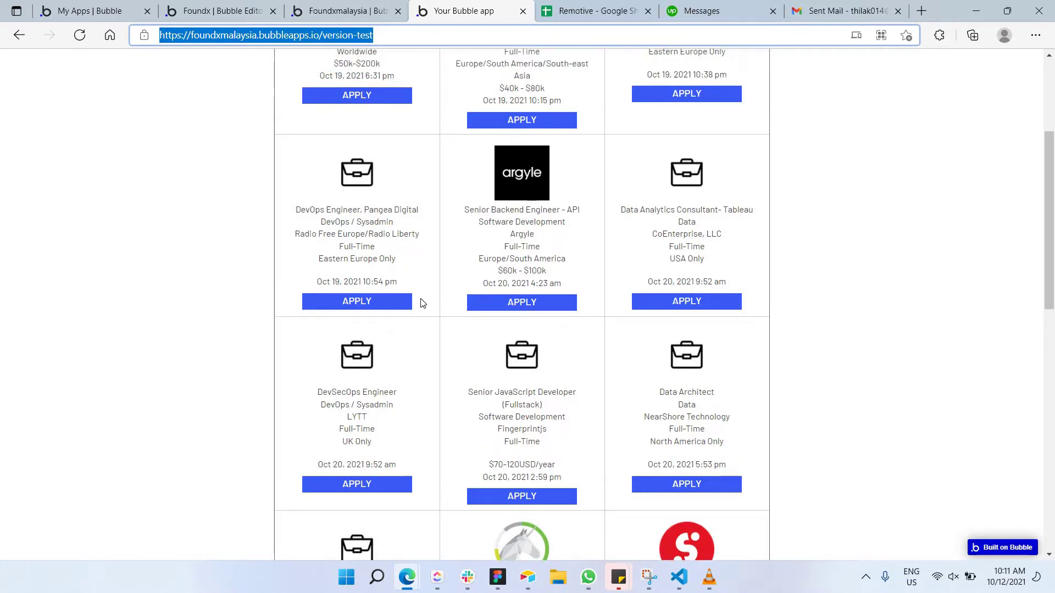
pyautogui.scroll(-3, 448, 281)
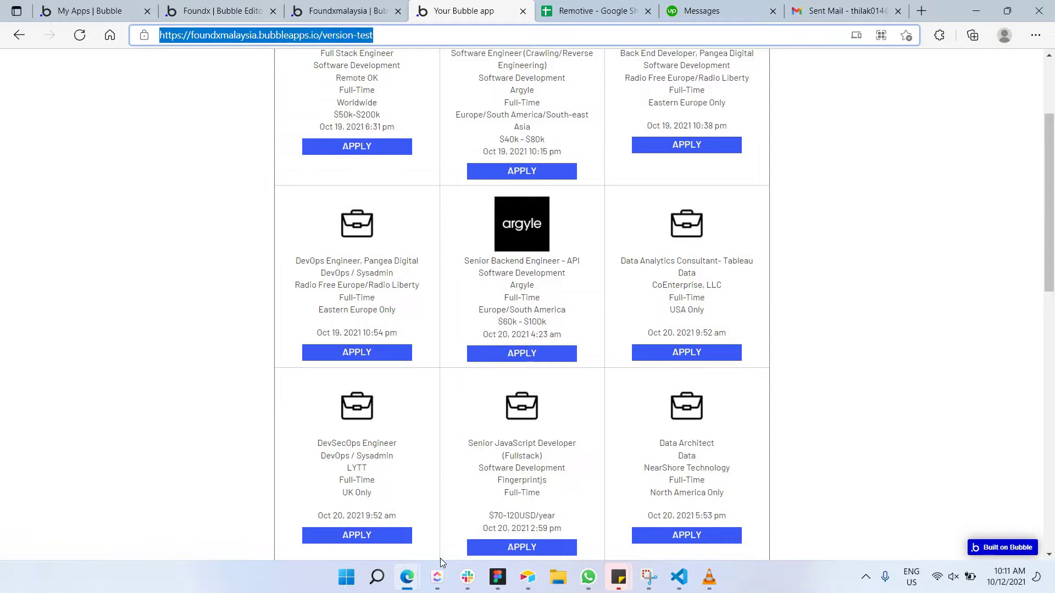
pyautogui.moveTo(410, 574)
pyautogui.click(754, 483)
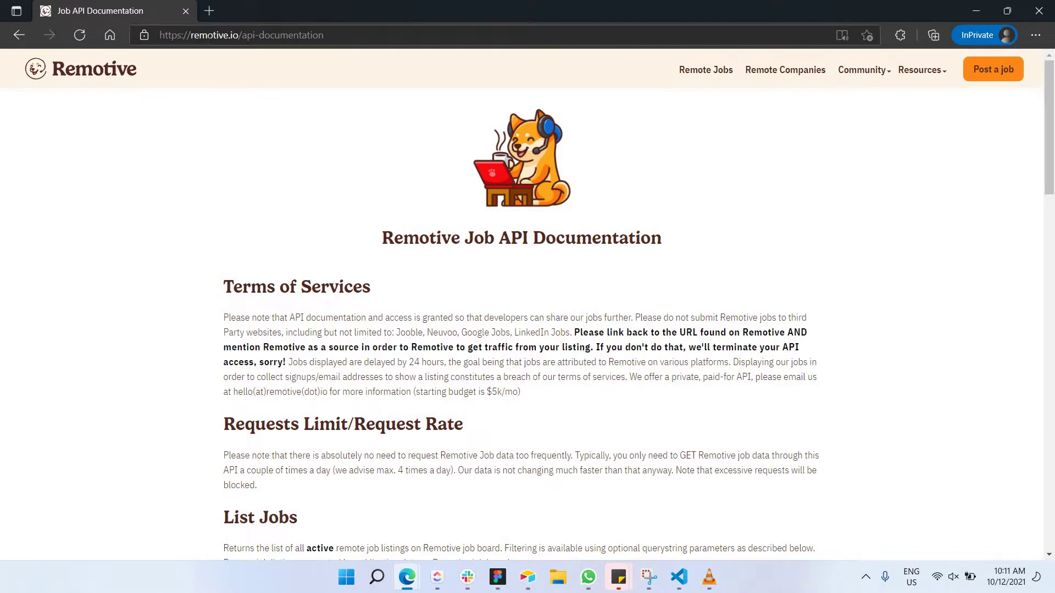
pyautogui.click(209, 38)
pyautogui.click(217, 34)
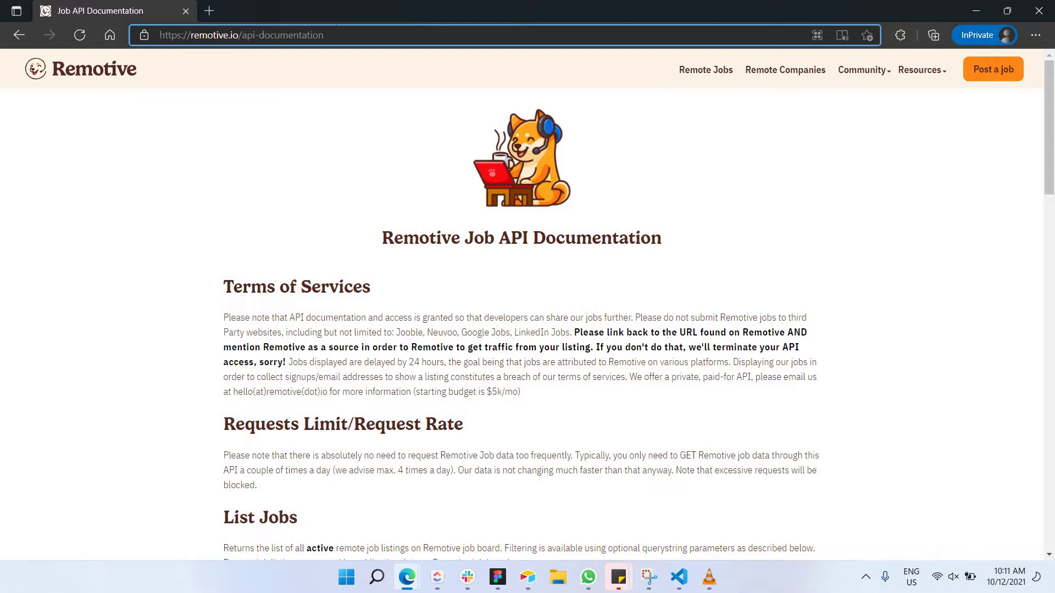
pyautogui.moveTo(238, 35); pyautogui.dragTo(357, 25)
pyautogui.press('BackSpace')
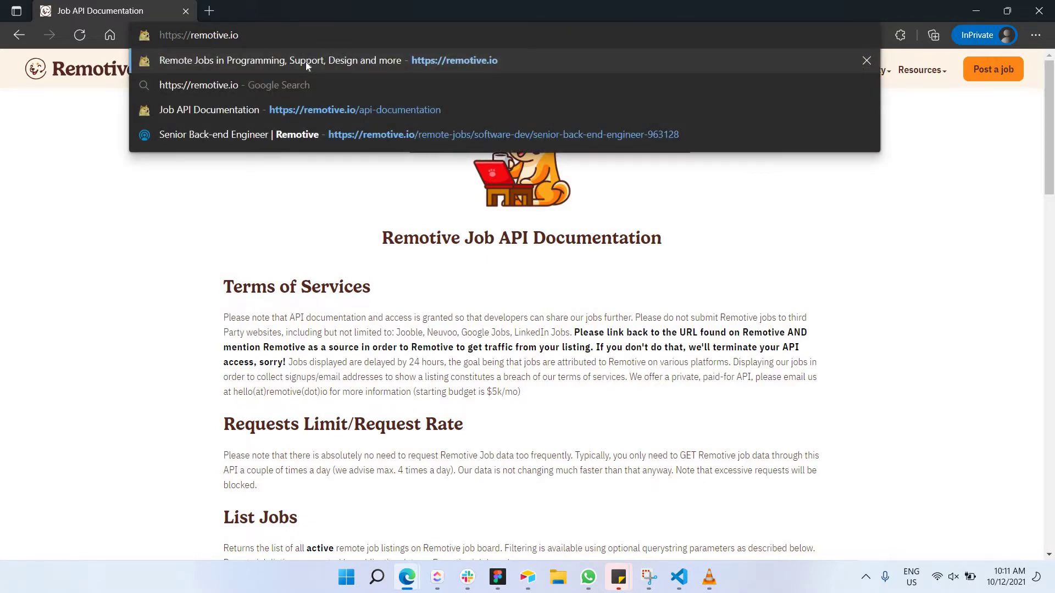
pyautogui.click(306, 62)
# - Browse the remotive.io home page down to its footer links, including the community links list
pyautogui.scroll(-3, 369, 357)
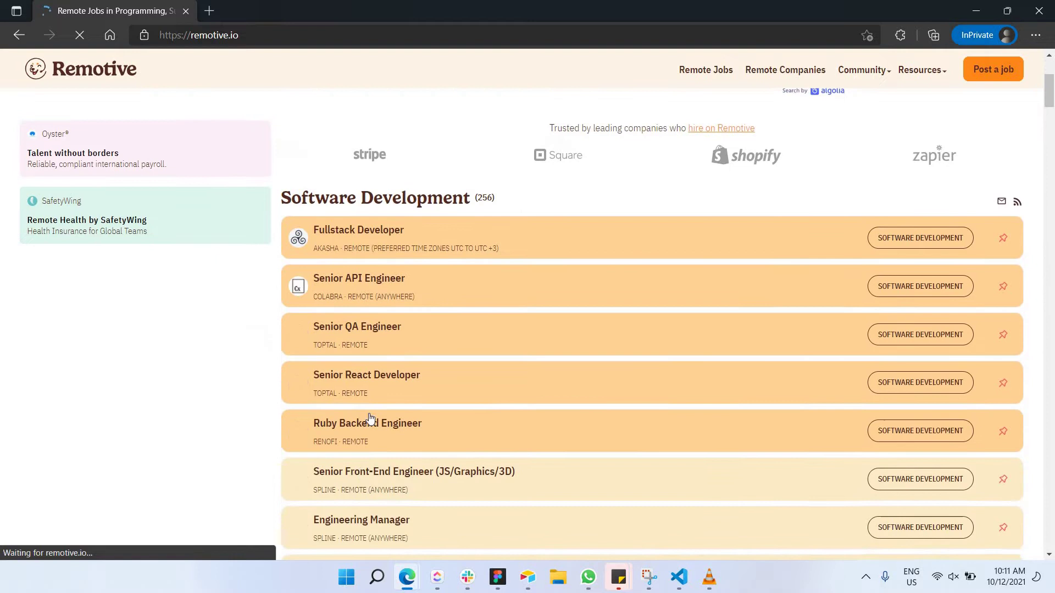
pyautogui.scroll(-7, 388, 329)
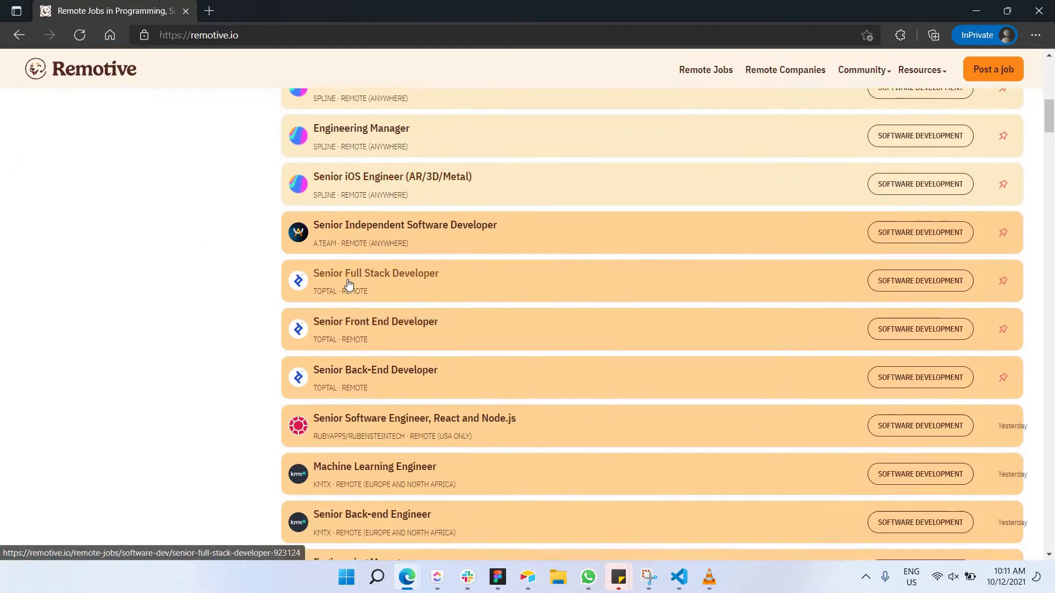
pyautogui.scroll(-20, 348, 283)
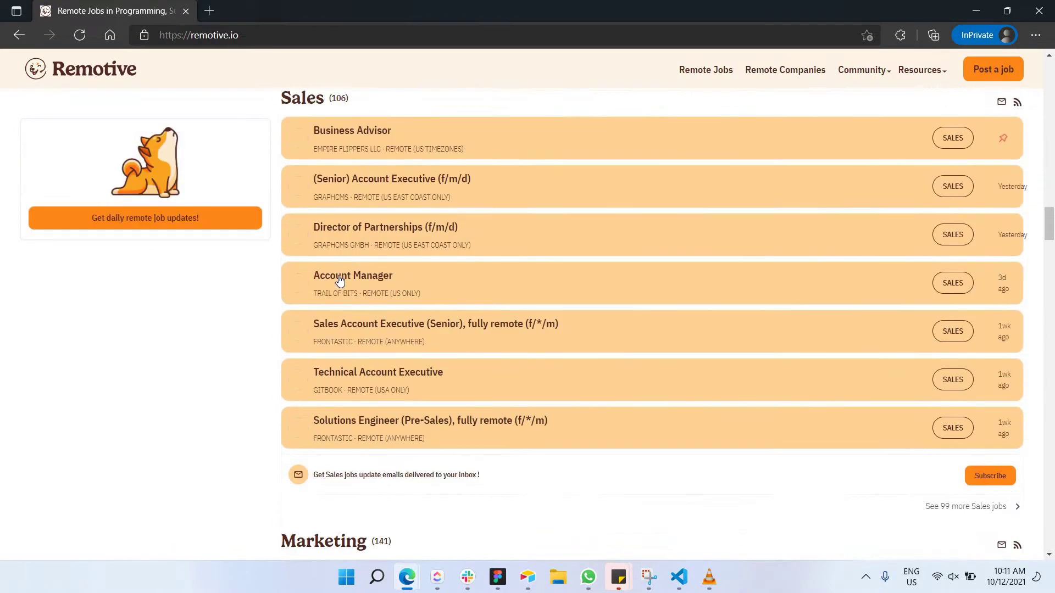
pyautogui.scroll(-20, 340, 281)
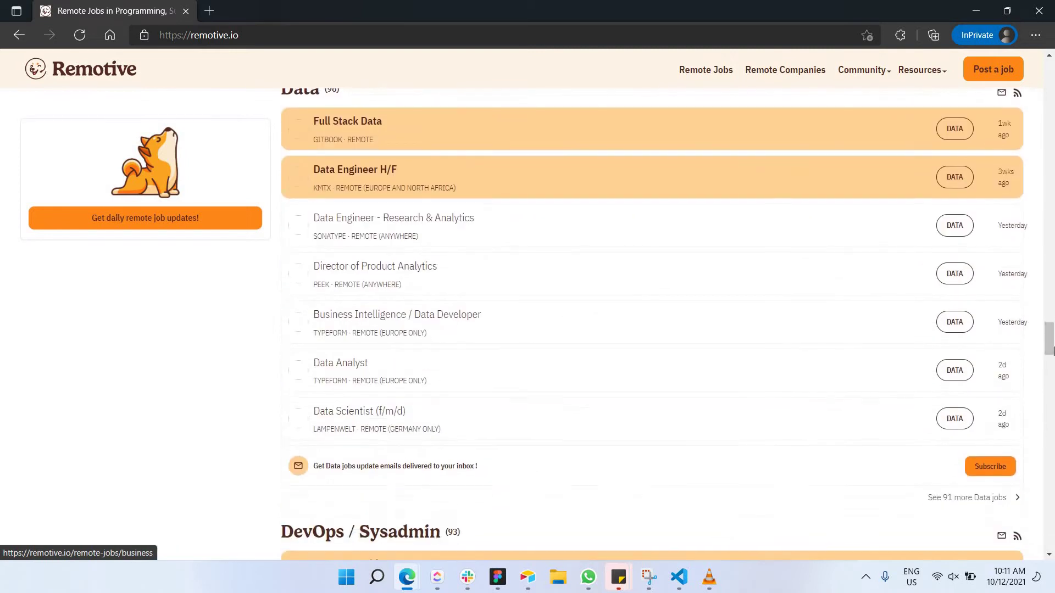
pyautogui.scroll(-13, 989, 247)
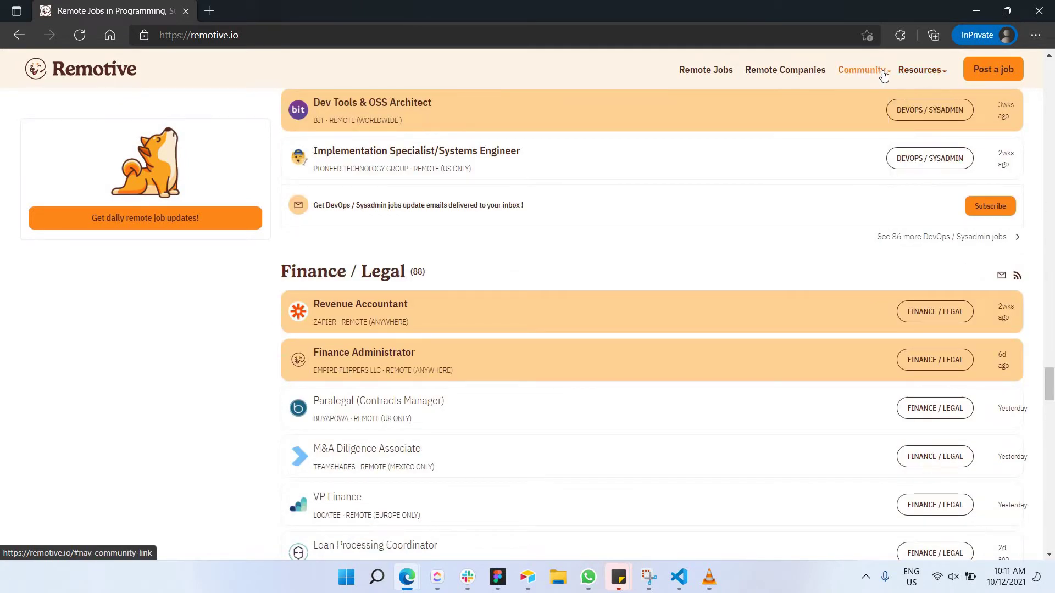
pyautogui.click(884, 76)
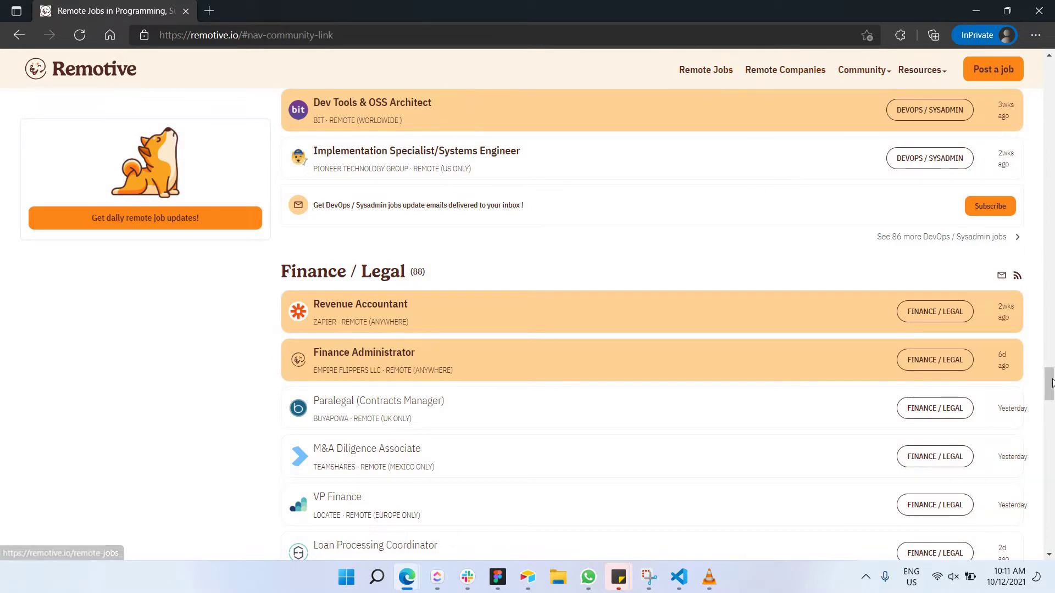
pyautogui.scroll(-20, 1052, 525)
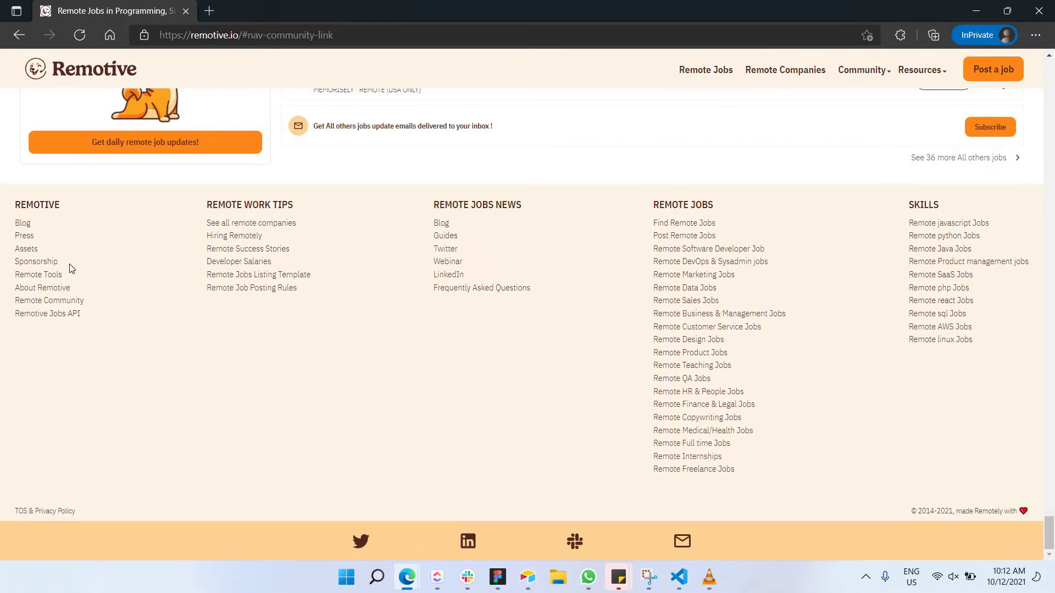
pyautogui.click(28, 321)
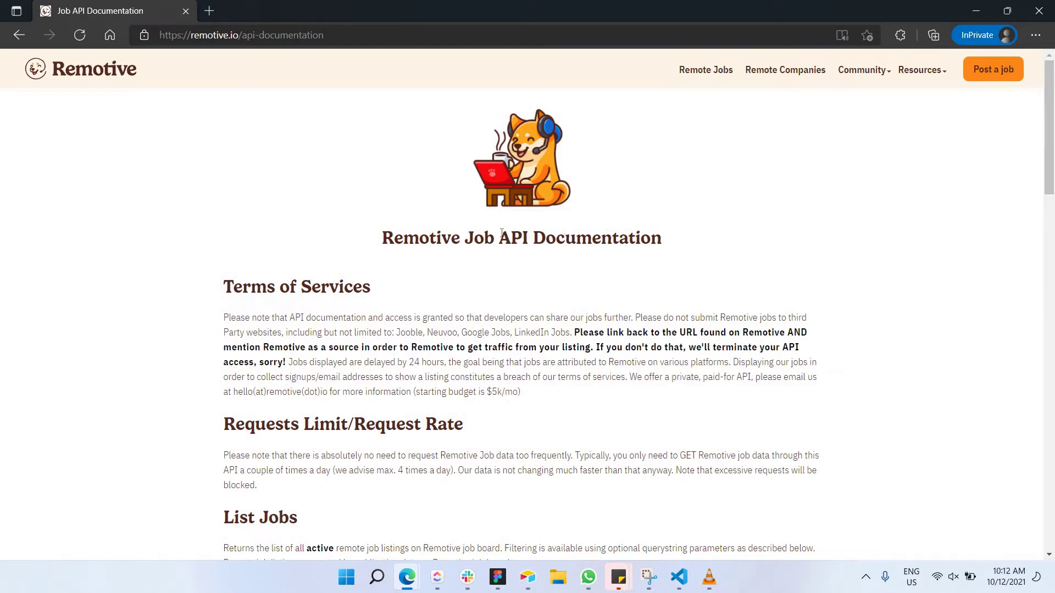
pyautogui.scroll(-5, 502, 229)
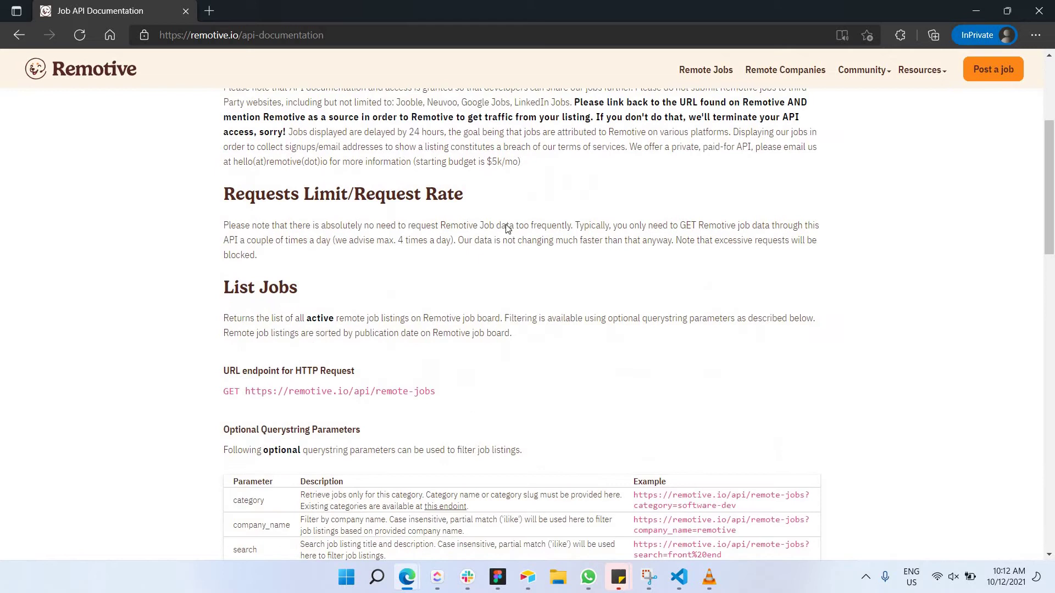
pyautogui.scroll(-1, 794, 203)
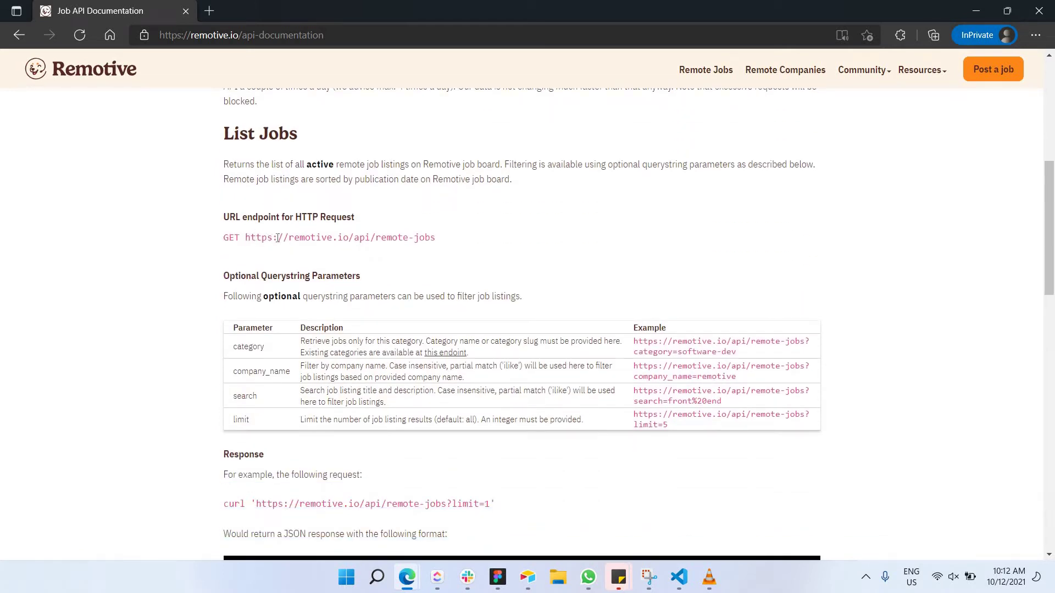
pyautogui.moveTo(245, 238); pyautogui.dragTo(416, 220)
pyautogui.hotkey('ctrl', 'c')
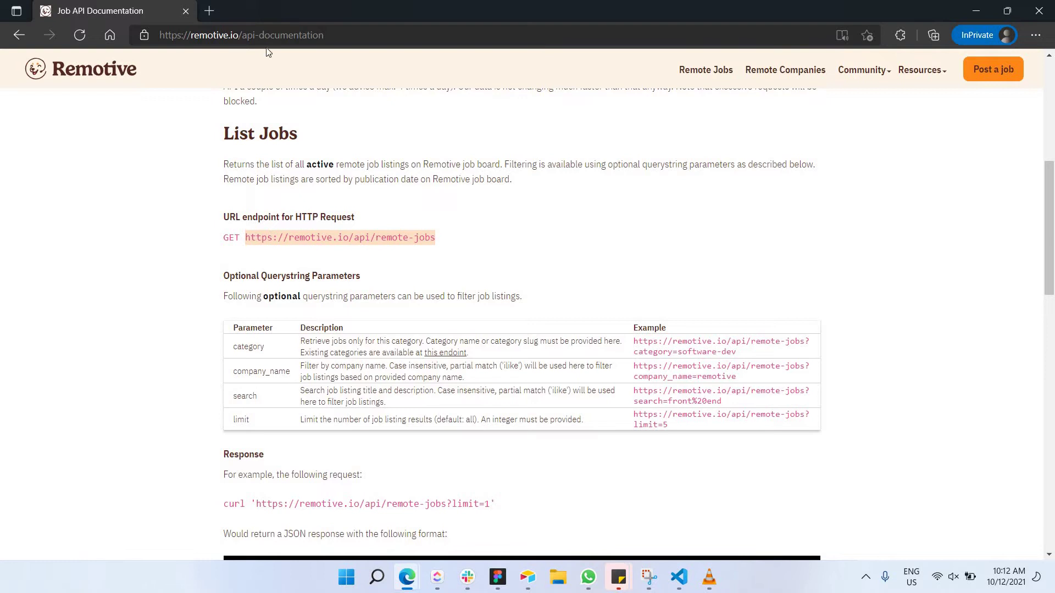
# - Create a blank Google Sheets spreadsheet in a new tab and open its Extensions menu
pyautogui.click(211, 12)
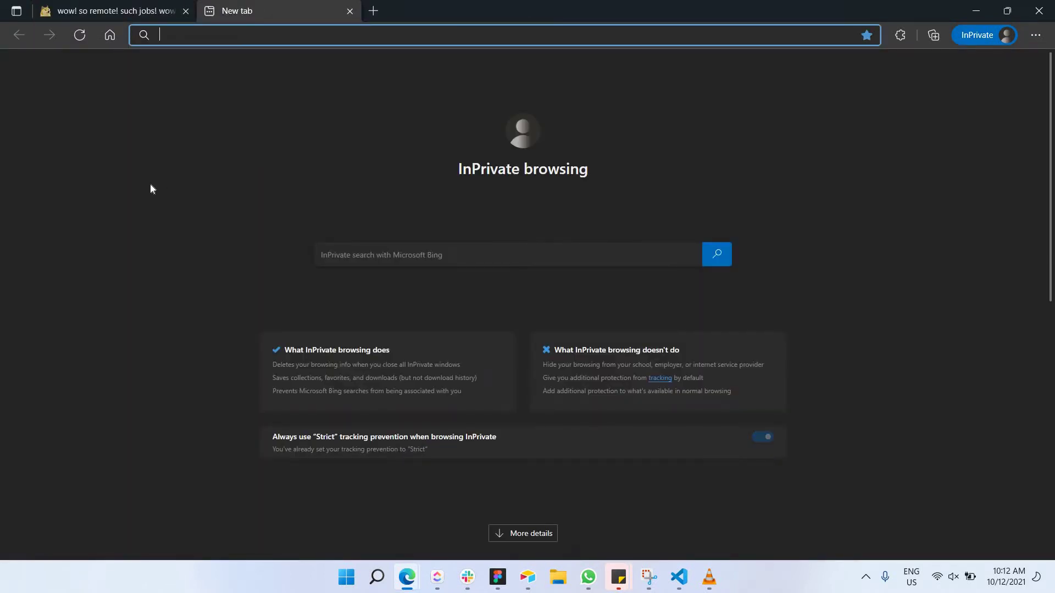
pyautogui.write('sh')
pyautogui.press('Return')
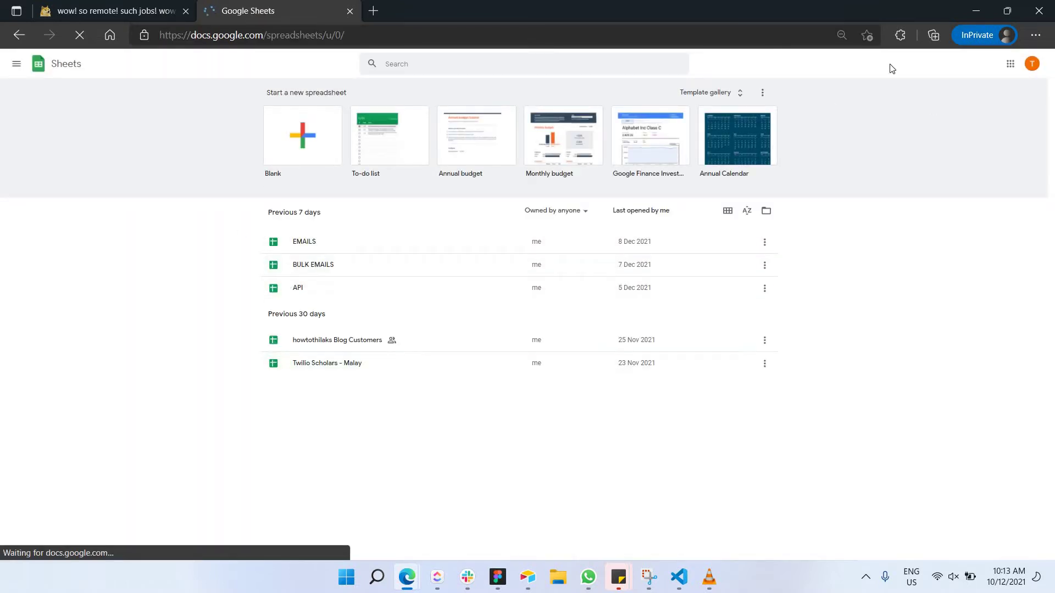
pyautogui.click(320, 137)
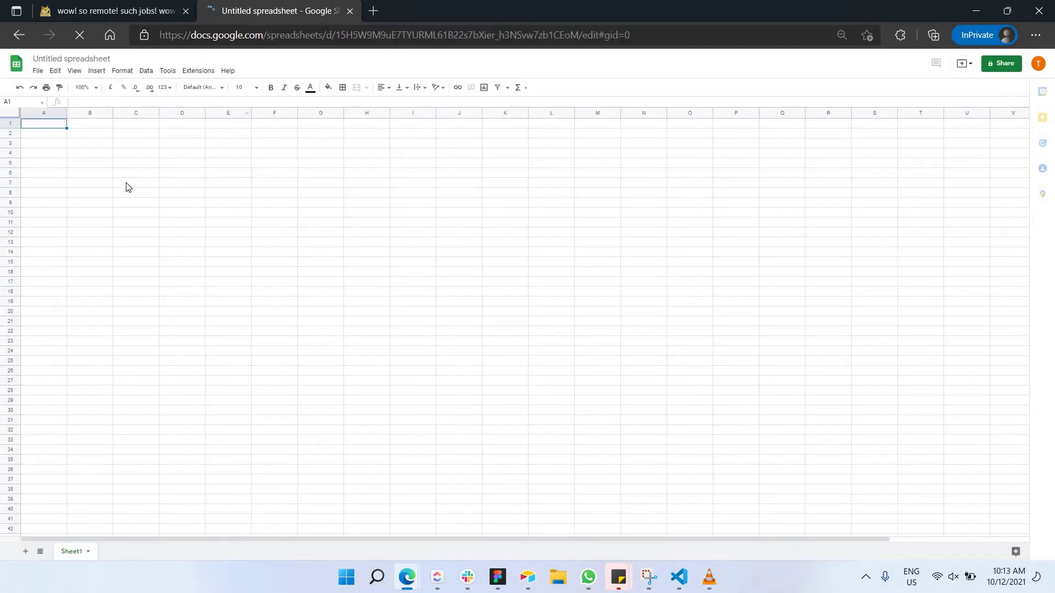
pyautogui.click(188, 76)
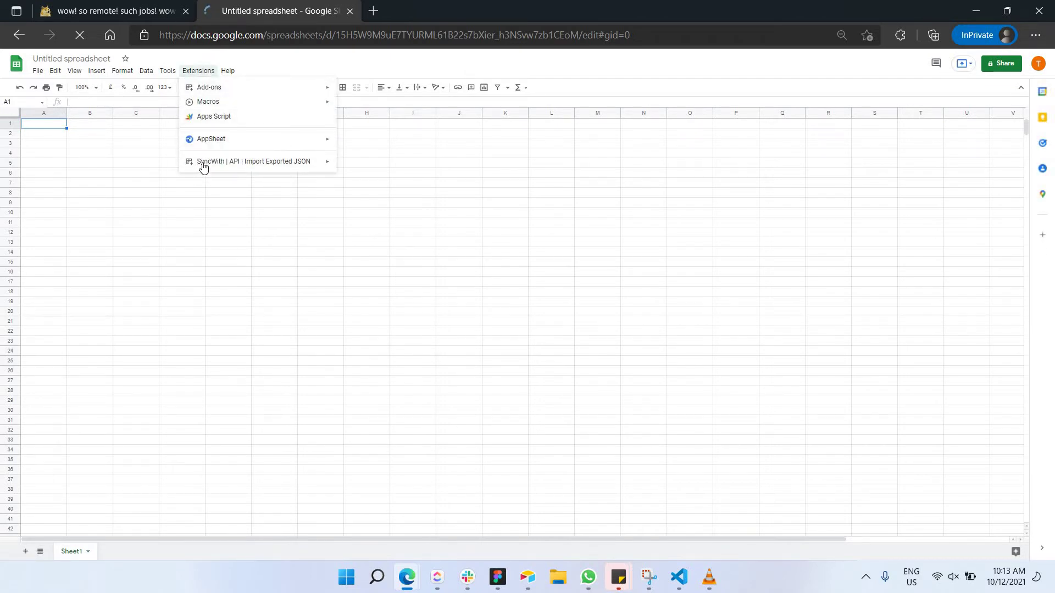
pyautogui.moveTo(242, 165)
# - Search the Workspace Marketplace for 'api' and open the SyncWith | API | Import Exported JSON listing
pyautogui.click(349, 91)
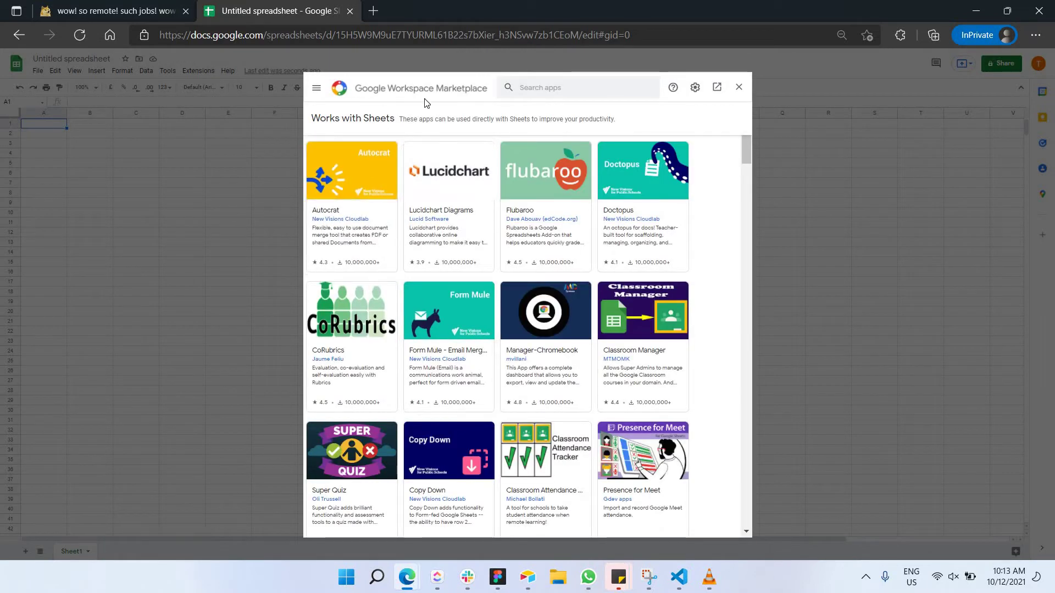
pyautogui.click(556, 91)
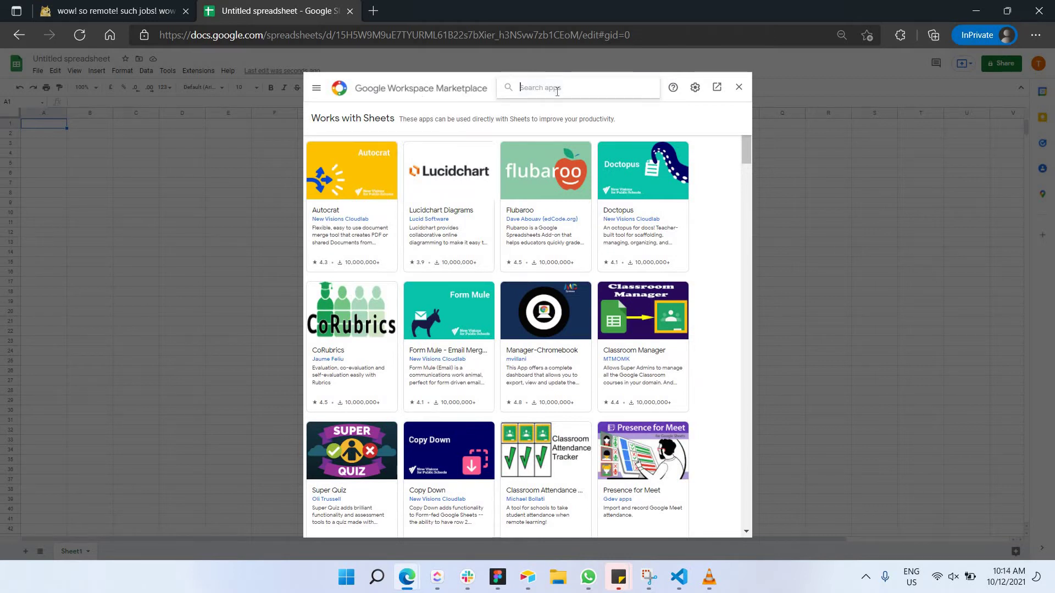
pyautogui.write('api')
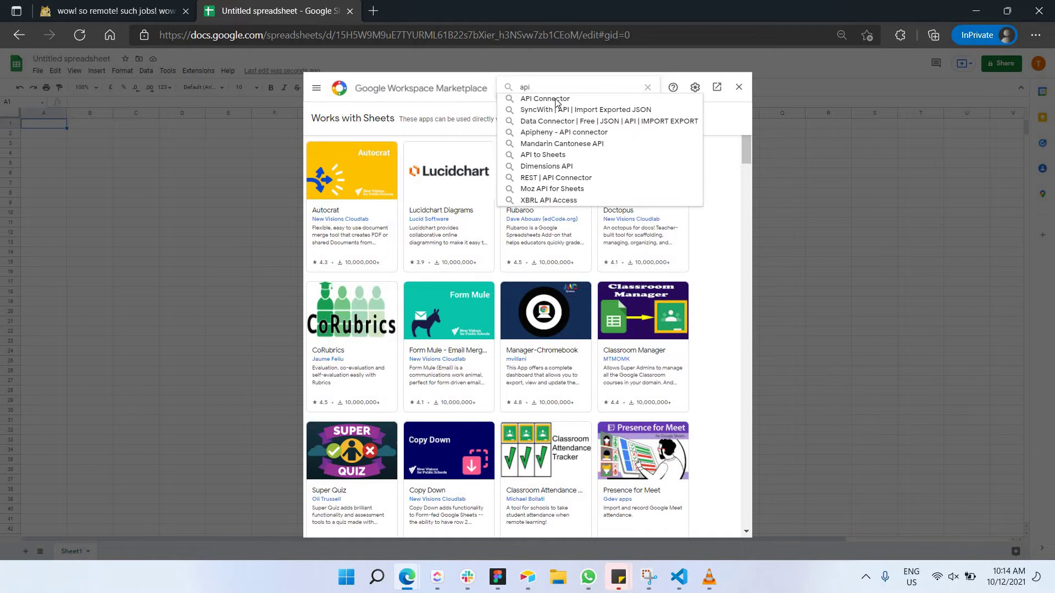
pyautogui.click(587, 112)
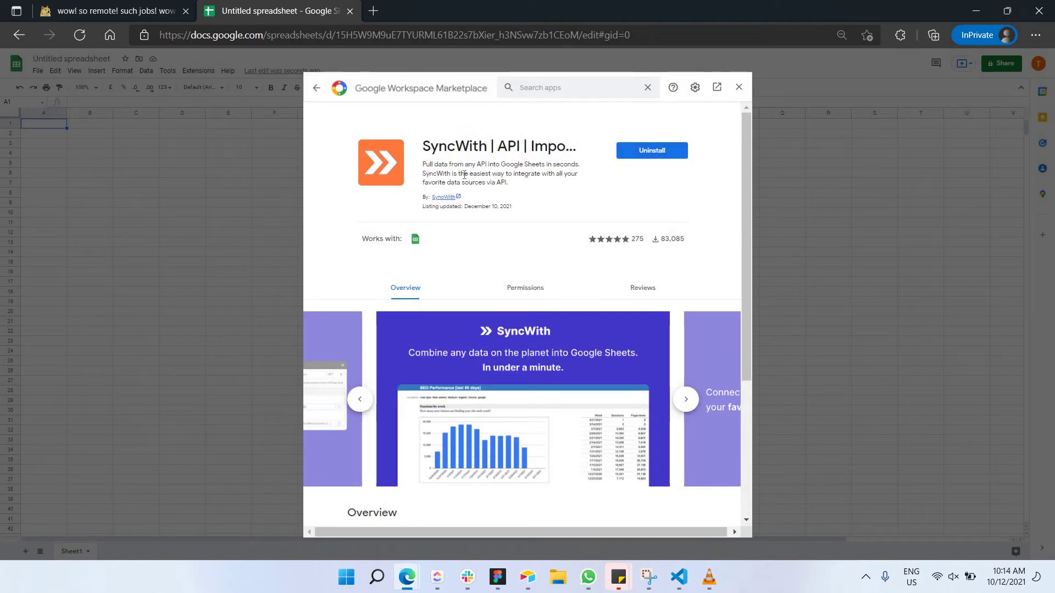
# - Close the Marketplace and launch SyncWith's Get started sidebar from the Extensions menu
pyautogui.click(738, 88)
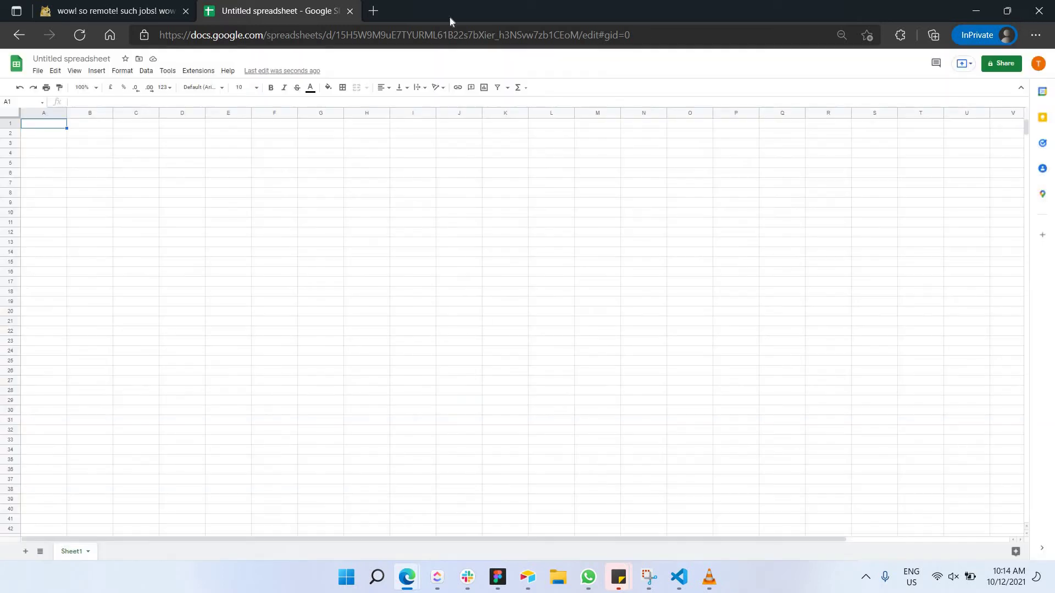
pyautogui.click(199, 72)
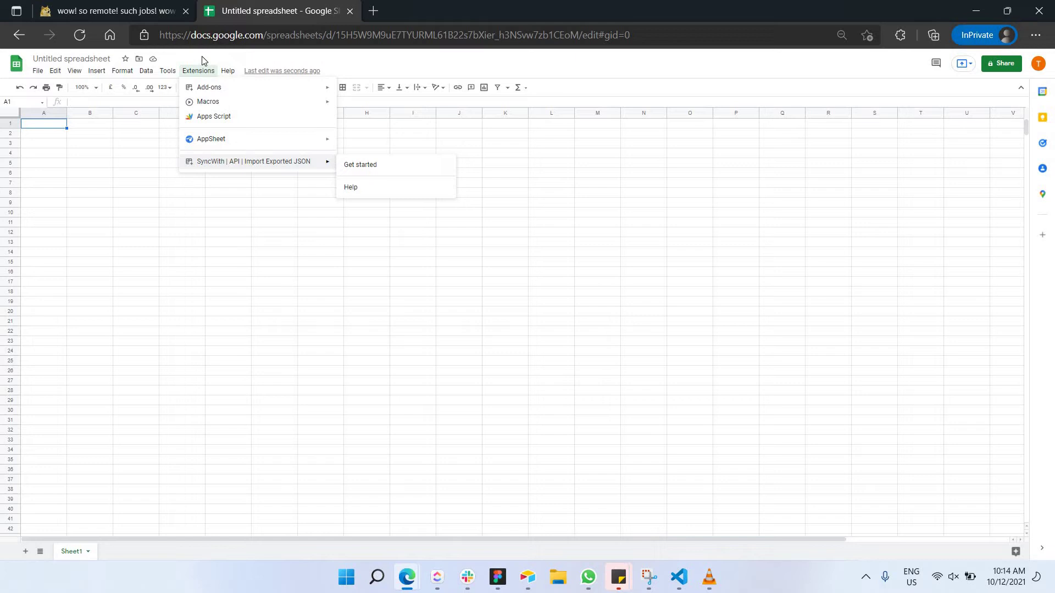
pyautogui.moveTo(295, 161)
pyautogui.click(348, 166)
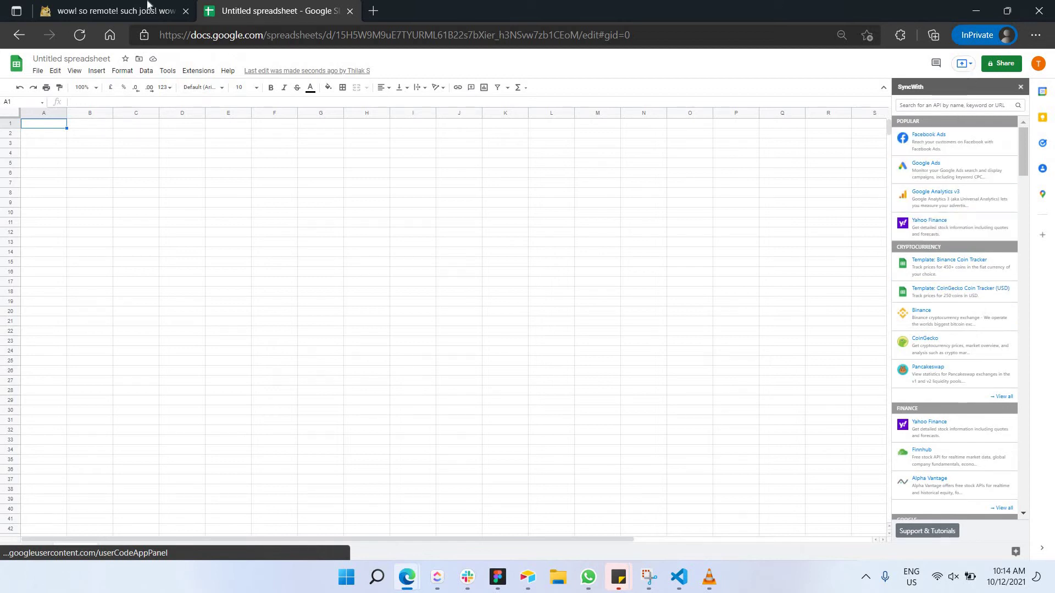
# - Go between the Remotive docs and the spreadsheet, focusing SyncWith's API search field
pyautogui.hotkey('ctrl', 'shift', 'Tab')
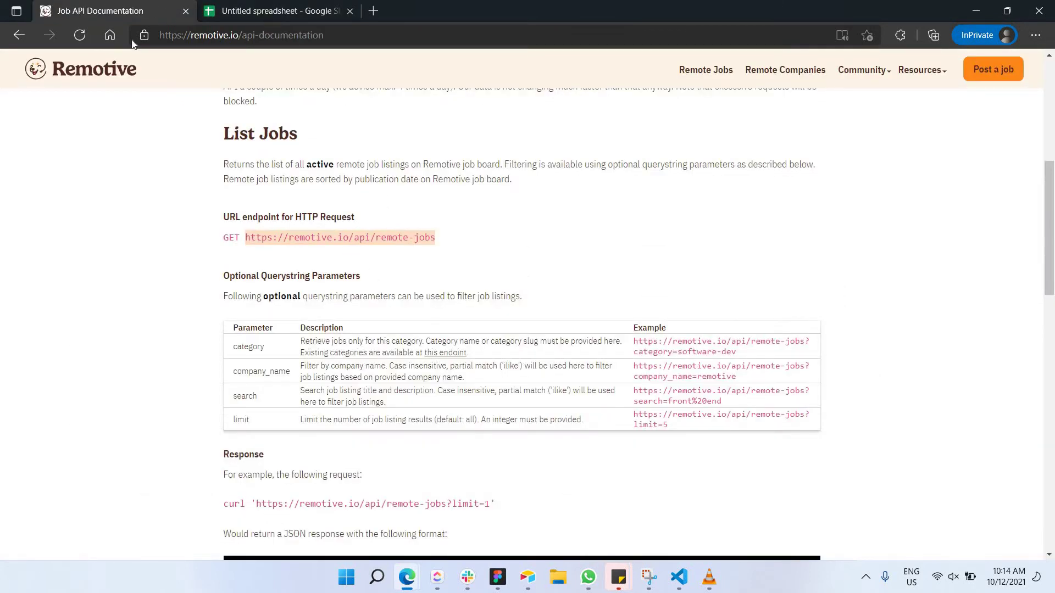
pyautogui.click(262, 5)
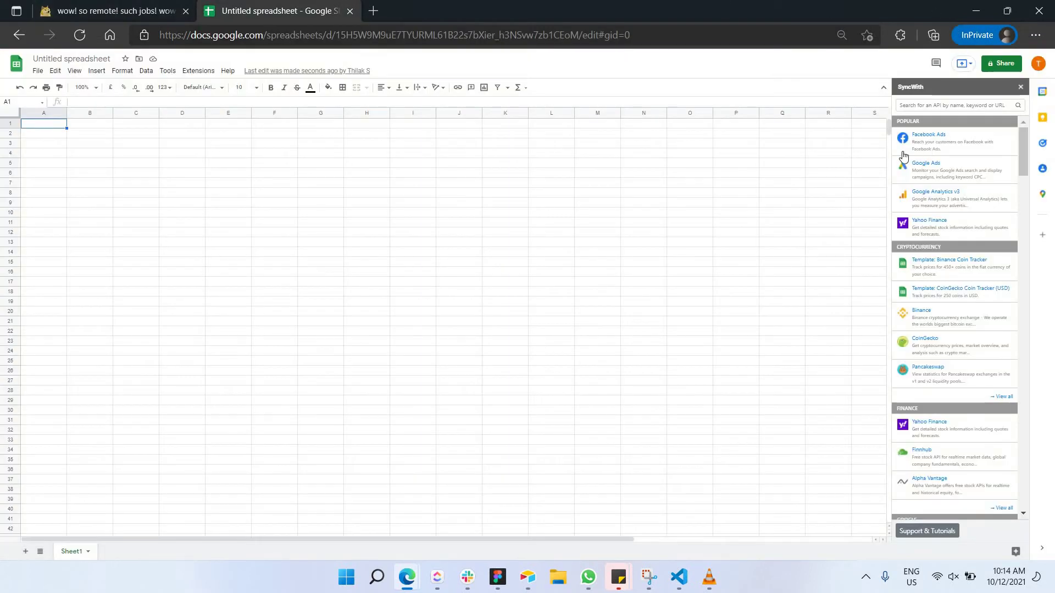
pyautogui.click(938, 105)
pyautogui.click(132, 8)
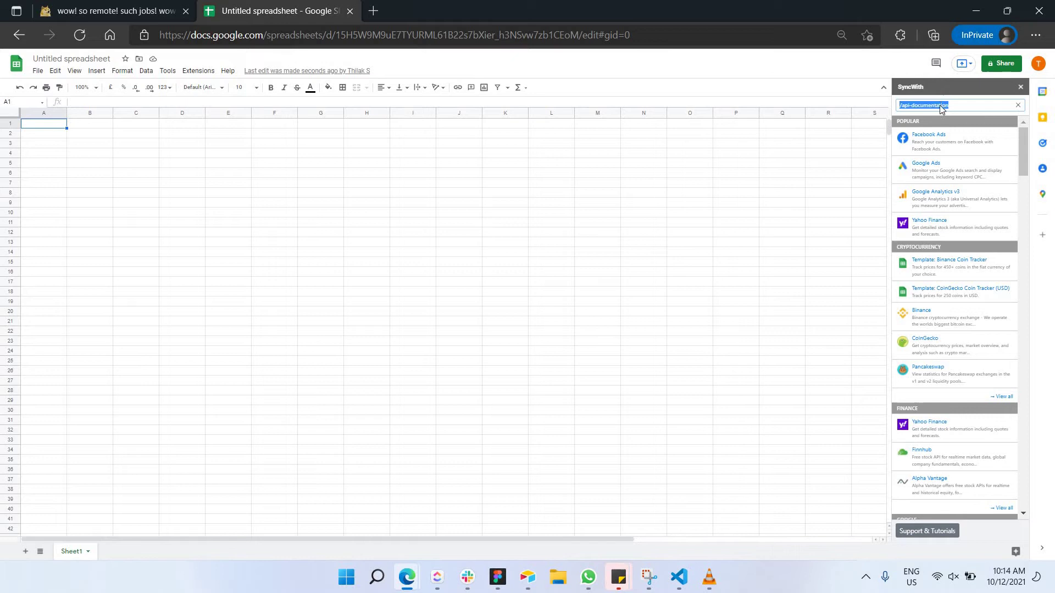
pyautogui.hotkey('ctrl', 'v')
pyautogui.press('super+alt+d')
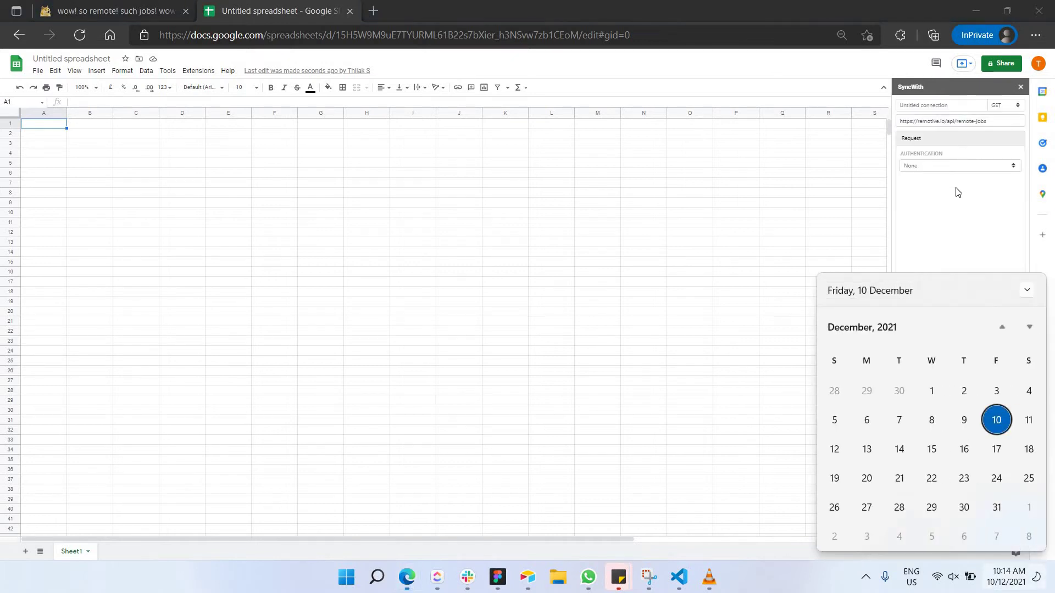
pyautogui.click(957, 193)
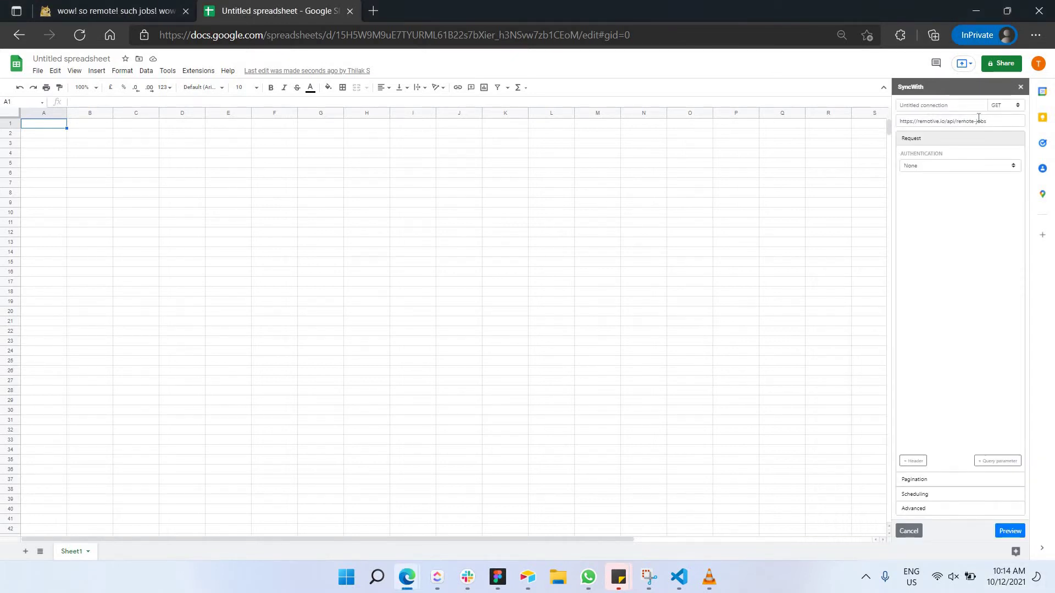
pyautogui.click(1010, 533)
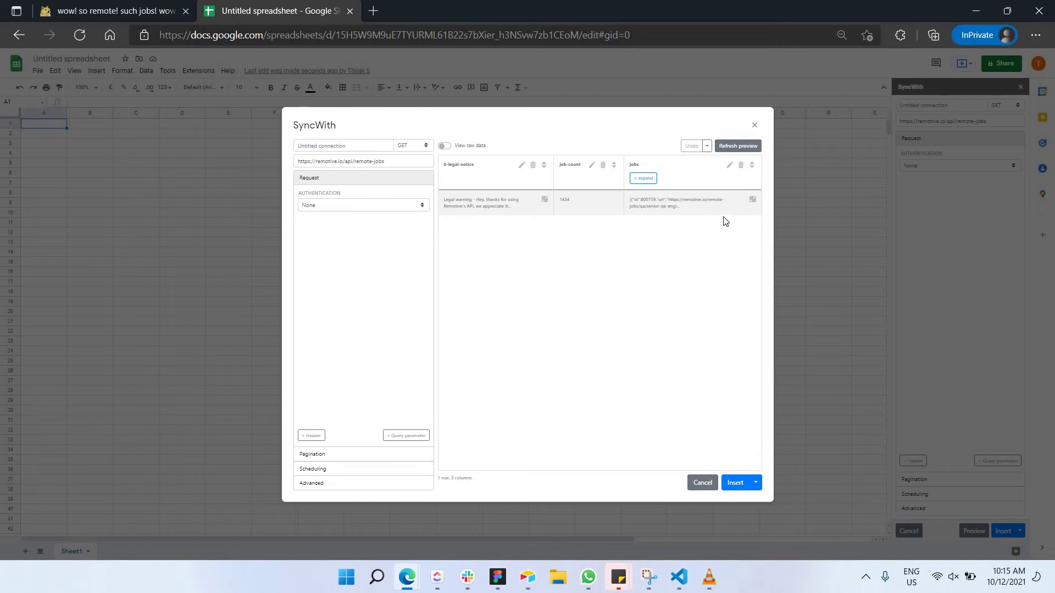
pyautogui.click(91, 8)
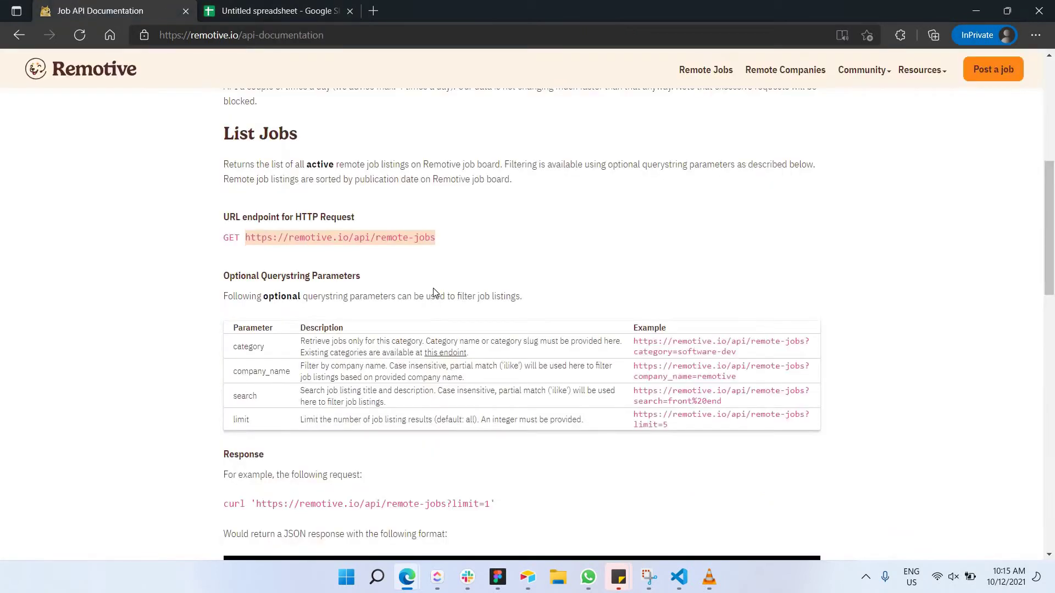
pyautogui.scroll(-5, 432, 291)
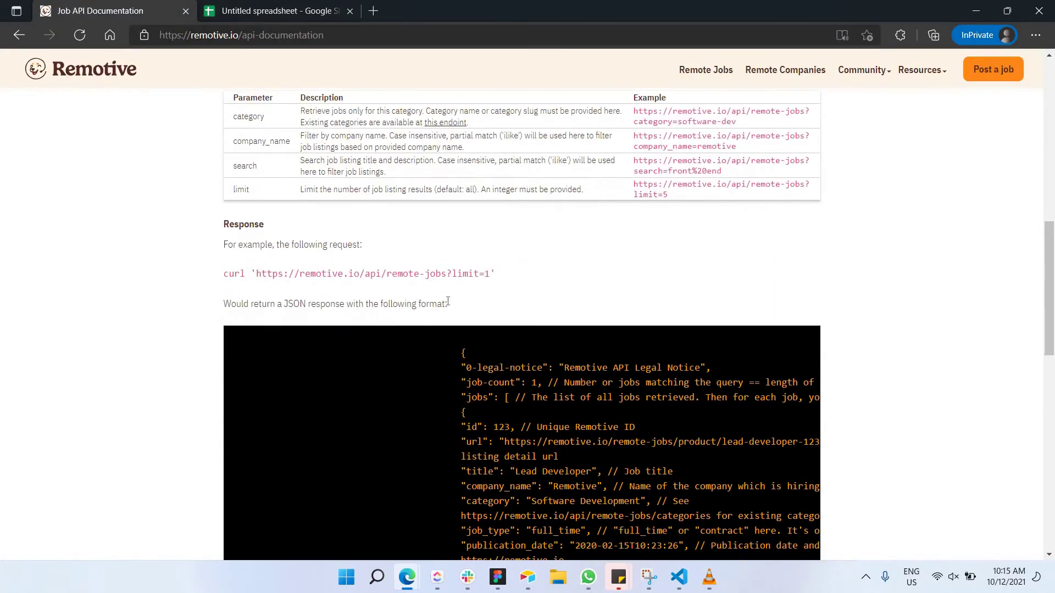
pyautogui.scroll(-6, 447, 302)
pyautogui.scroll(5, 486, 282)
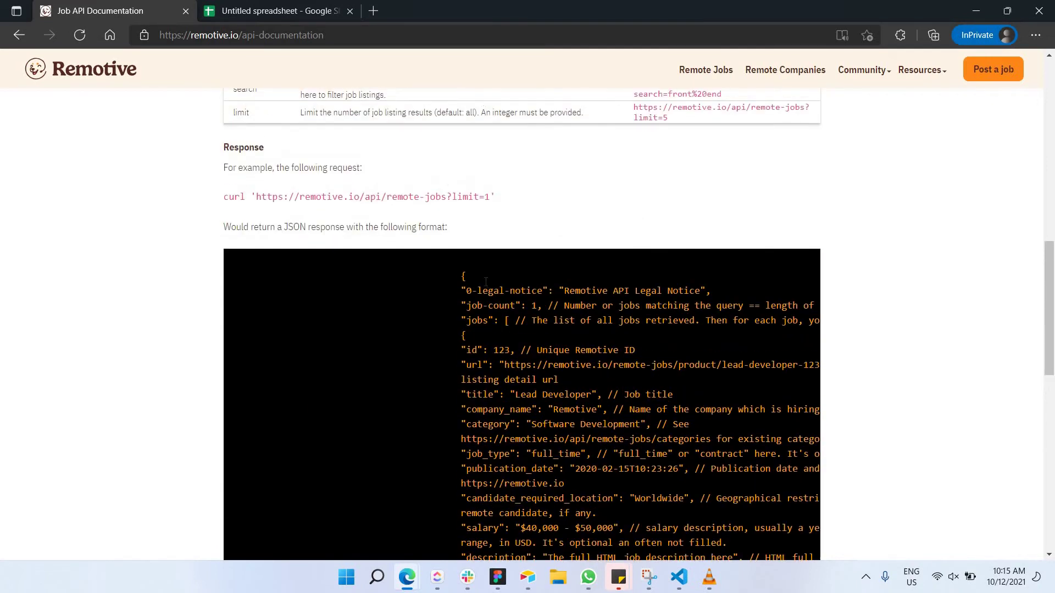
pyautogui.scroll(-3, 486, 282)
pyautogui.moveTo(456, 197); pyautogui.dragTo(515, 316)
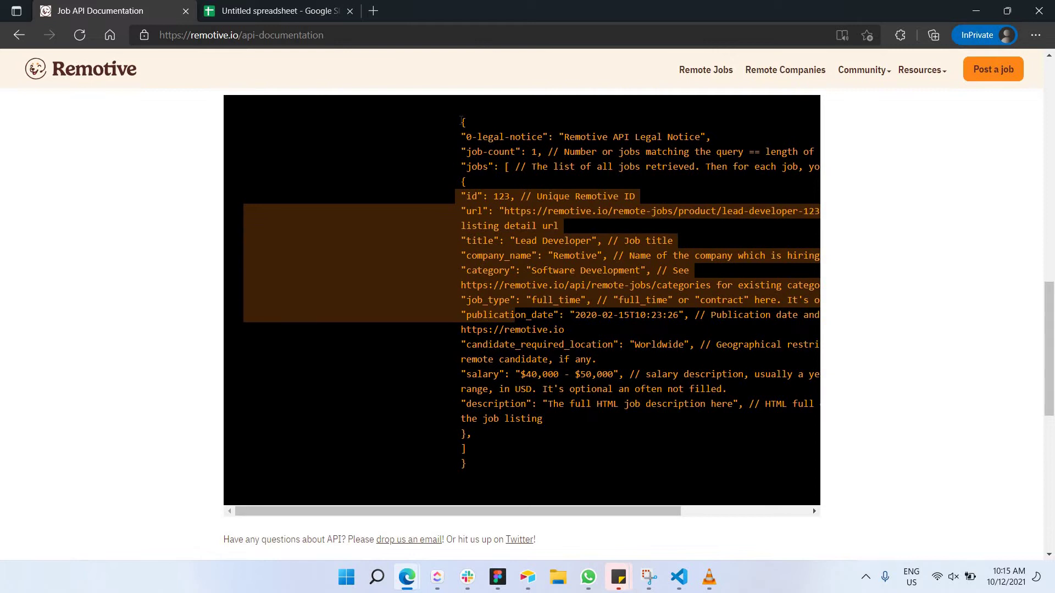
pyautogui.moveTo(462, 121); pyautogui.dragTo(499, 167)
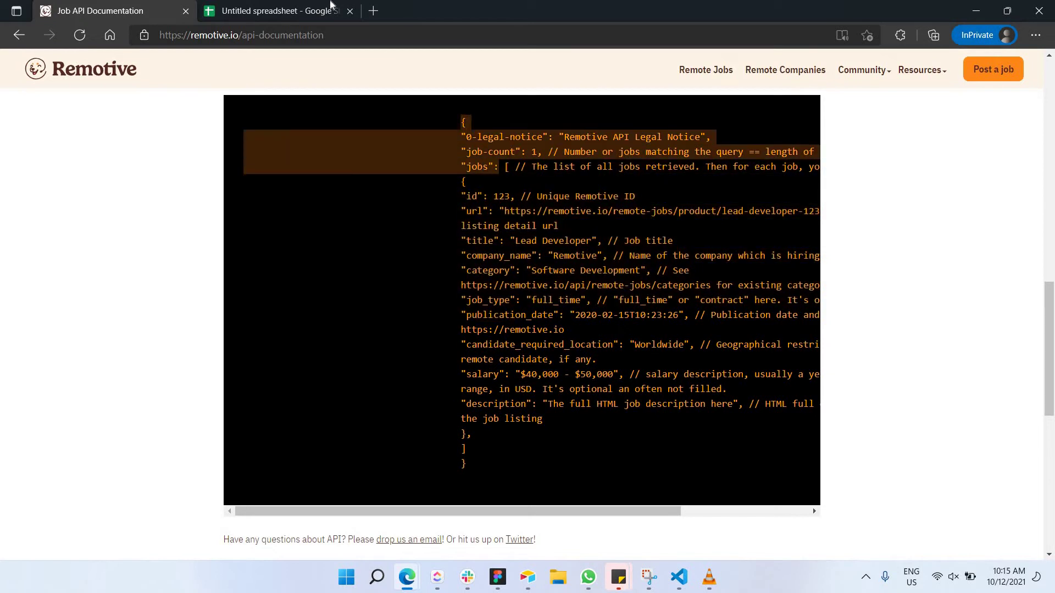
pyautogui.click(266, 8)
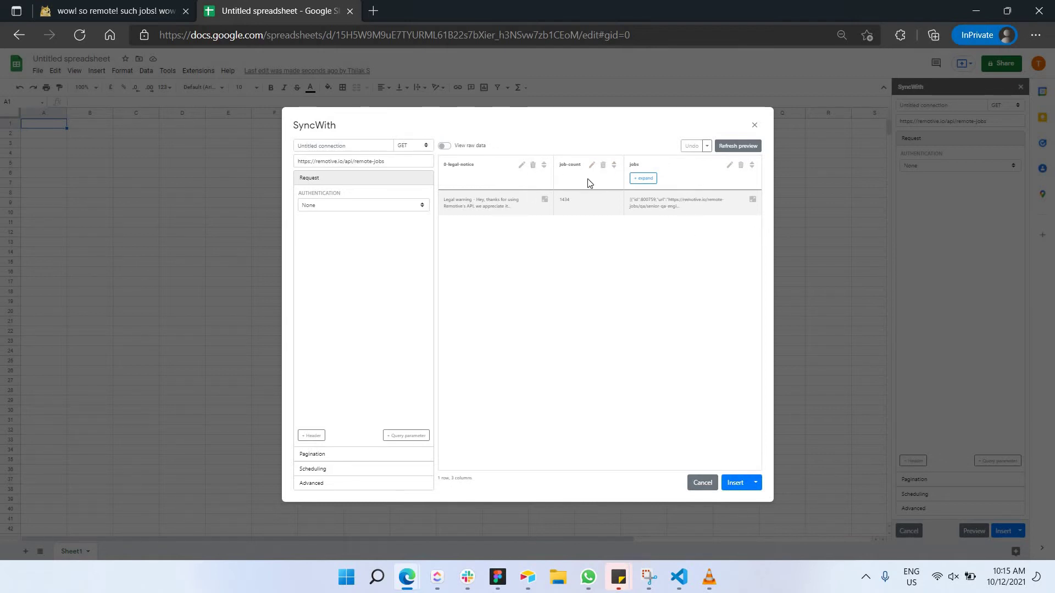
# - Delete the 0-legal-notice and job-count columns from the SyncWith preview
pyautogui.click(533, 166)
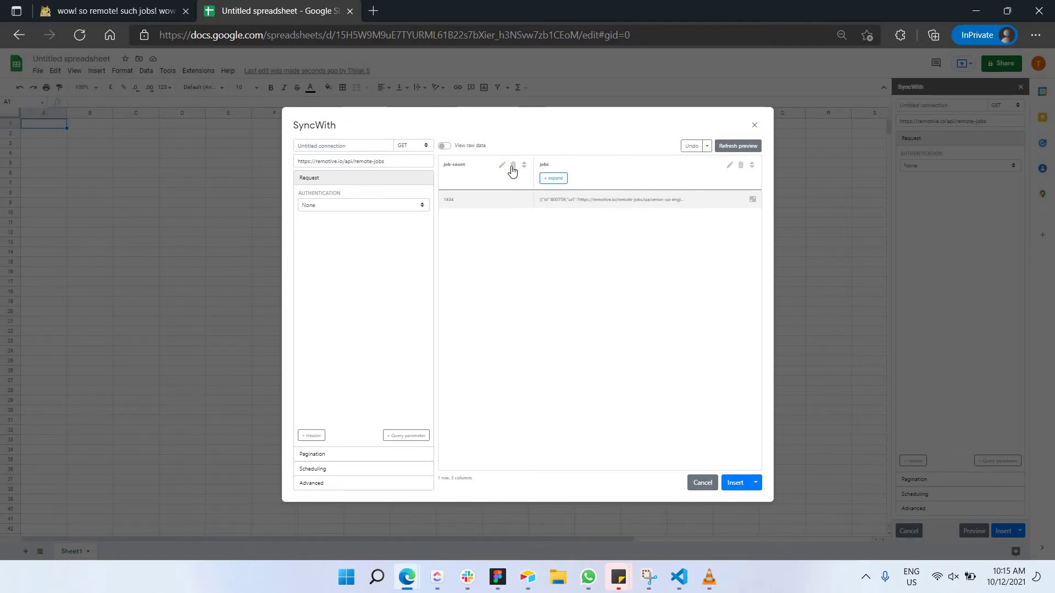
pyautogui.click(512, 166)
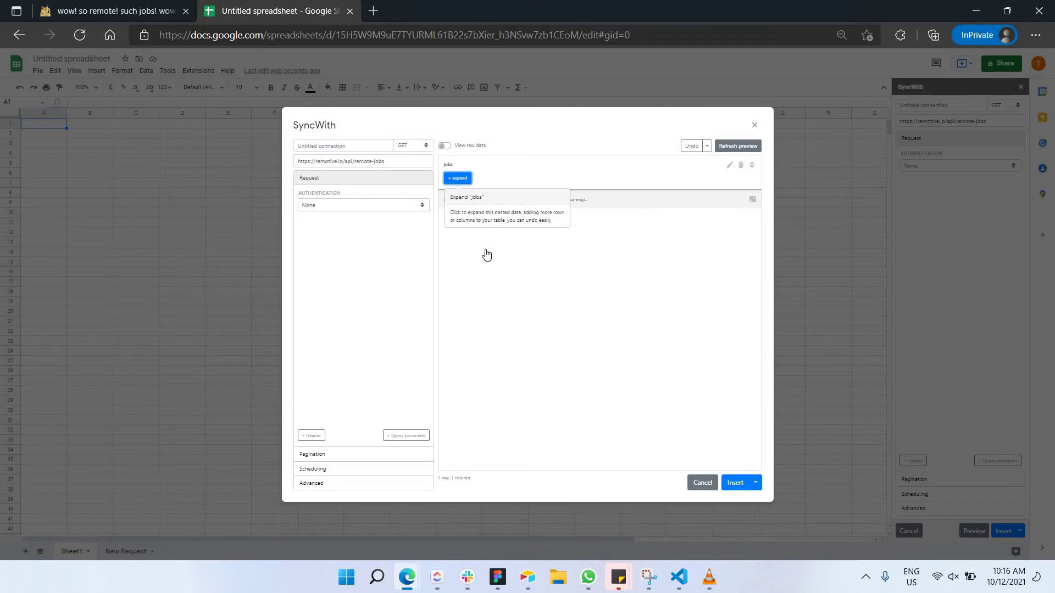
# - Expand the jobs data into separate columns and remove the tags column from the preview
pyautogui.click(481, 223)
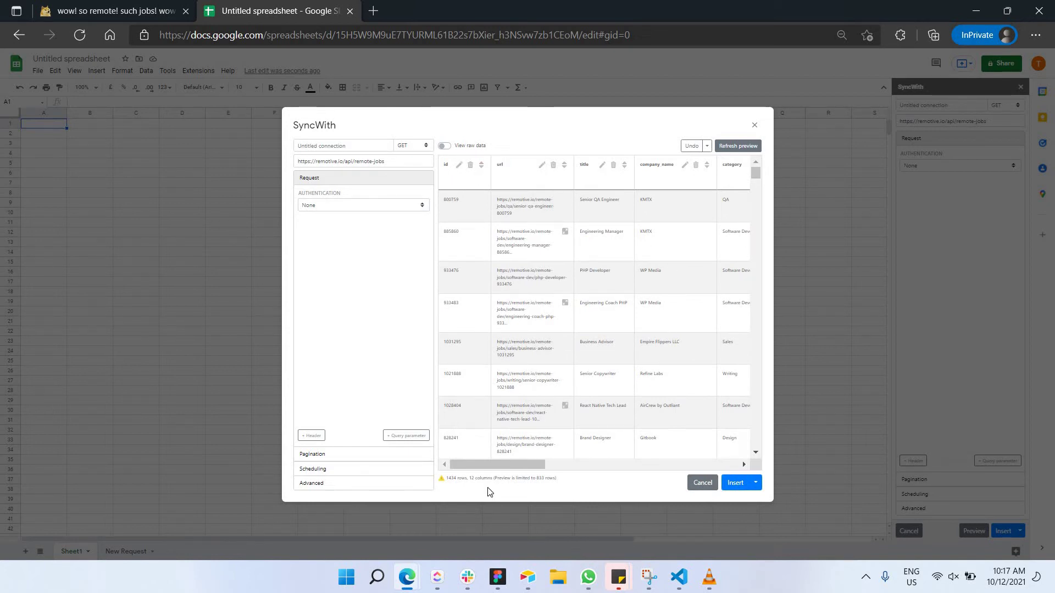
pyautogui.moveTo(507, 466); pyautogui.dragTo(518, 466)
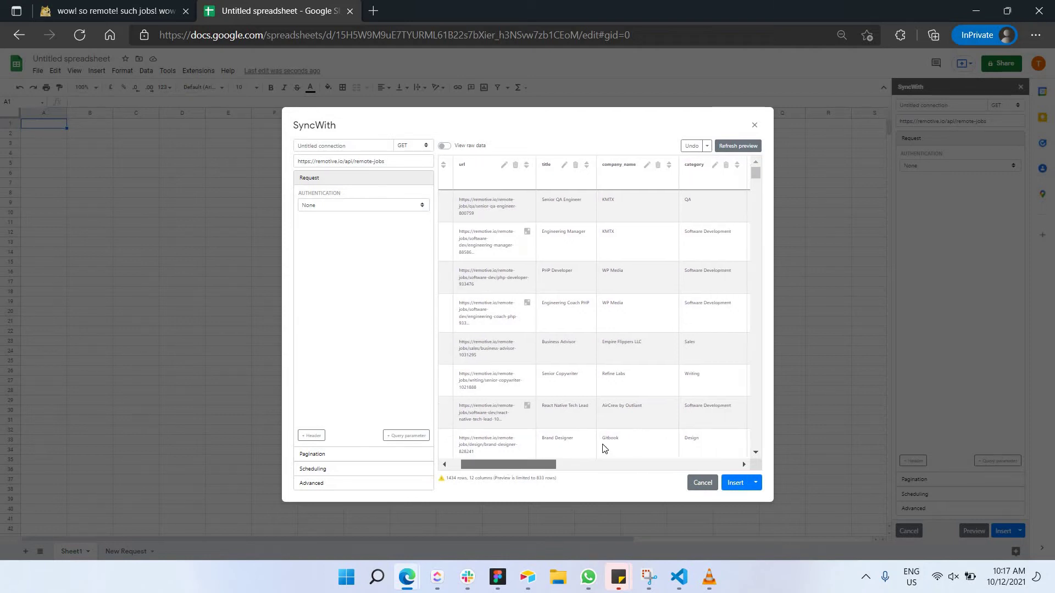
pyautogui.hscroll(5, 603, 448)
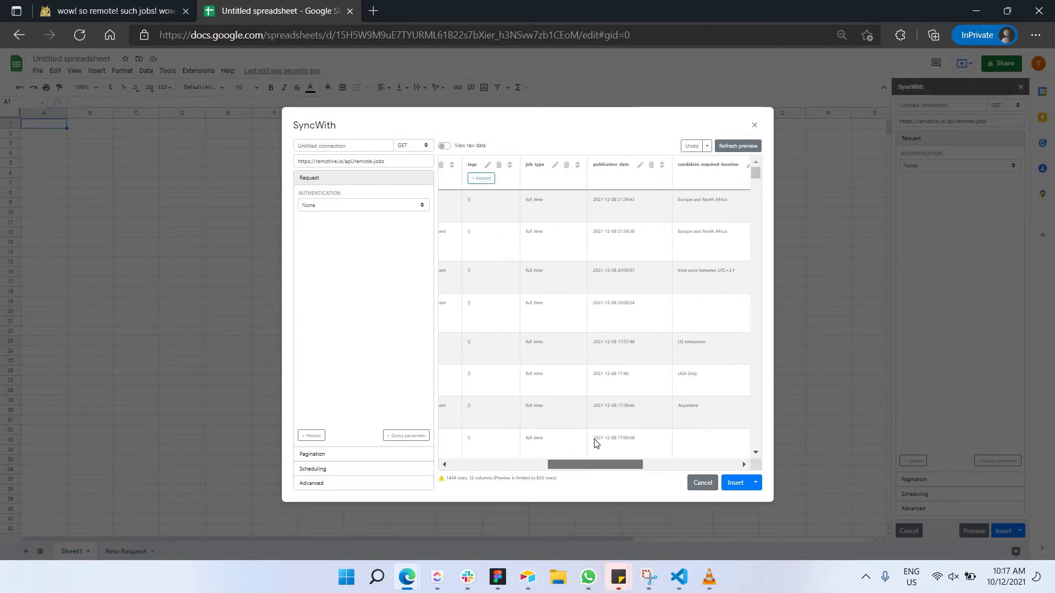
pyautogui.hscroll(5, 662, 433)
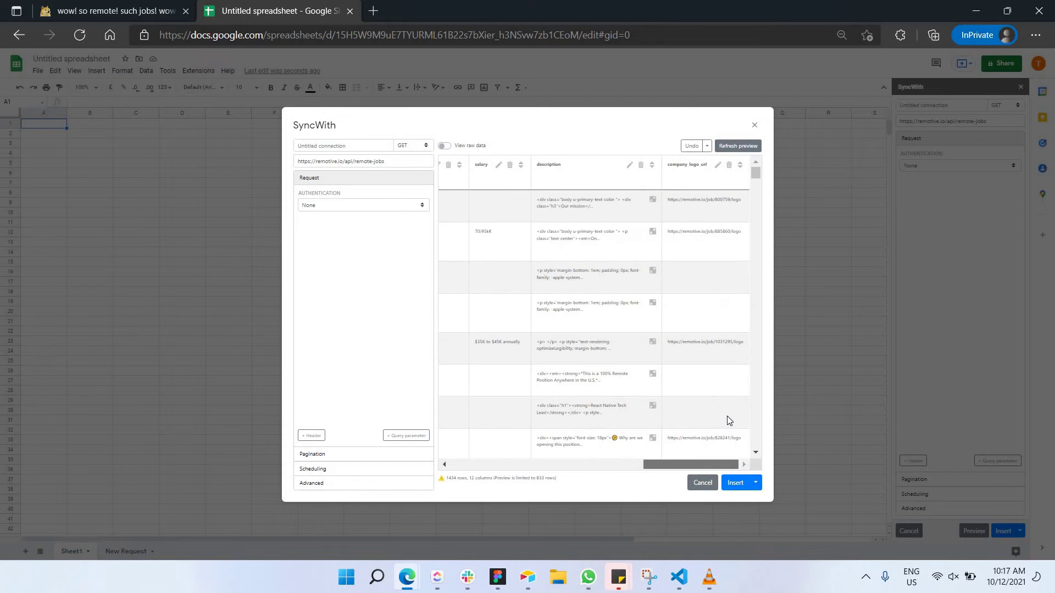
pyautogui.hscroll(-5, 619, 429)
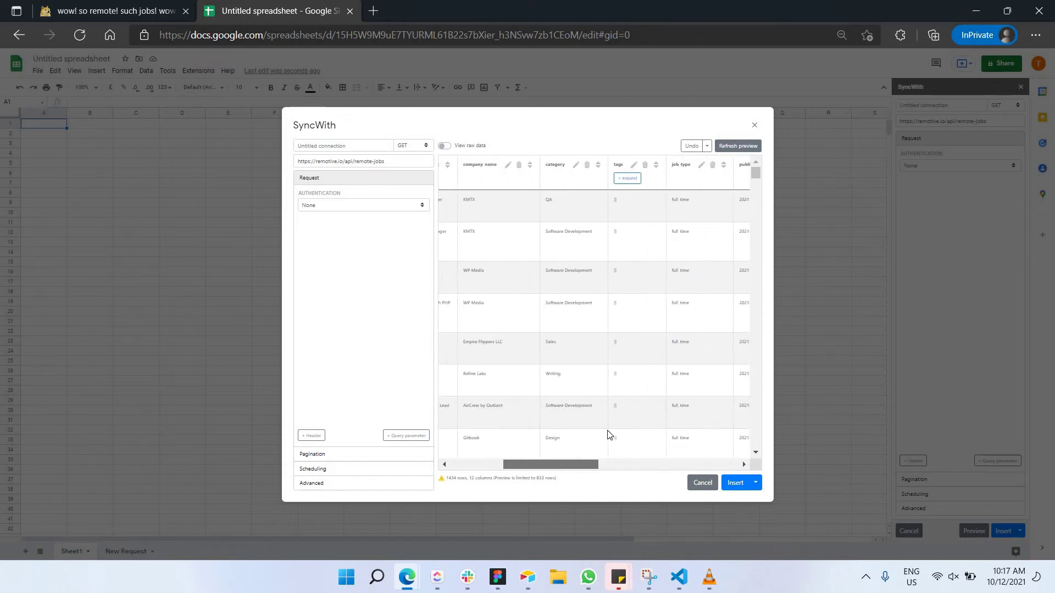
pyautogui.hscroll(-3, 561, 442)
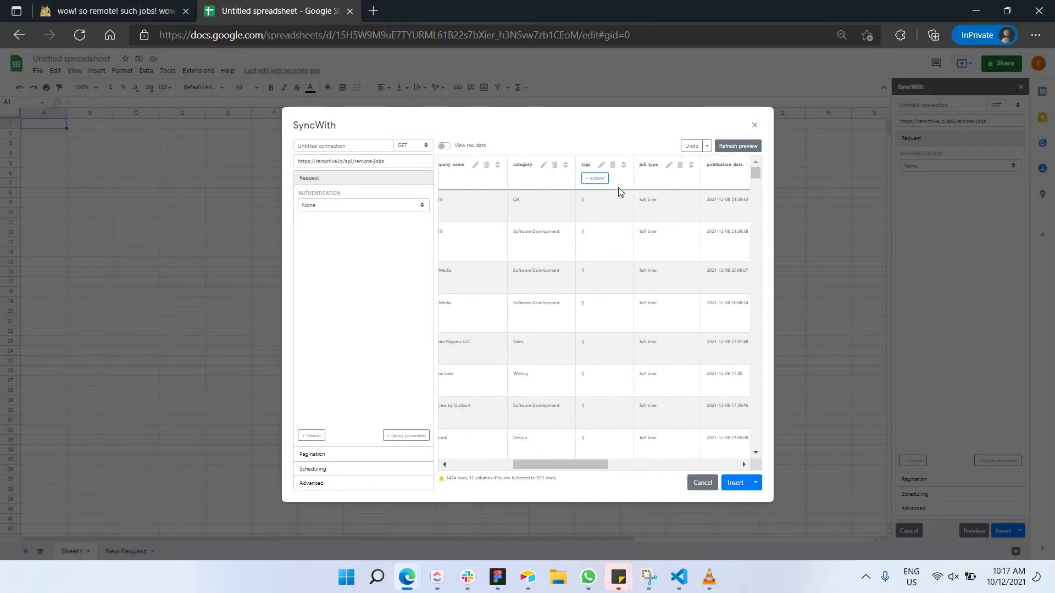
pyautogui.click(612, 165)
# - Scroll to the description column, open its rename prompt, and cancel to keep the name description
pyautogui.moveTo(575, 465); pyautogui.dragTo(472, 458)
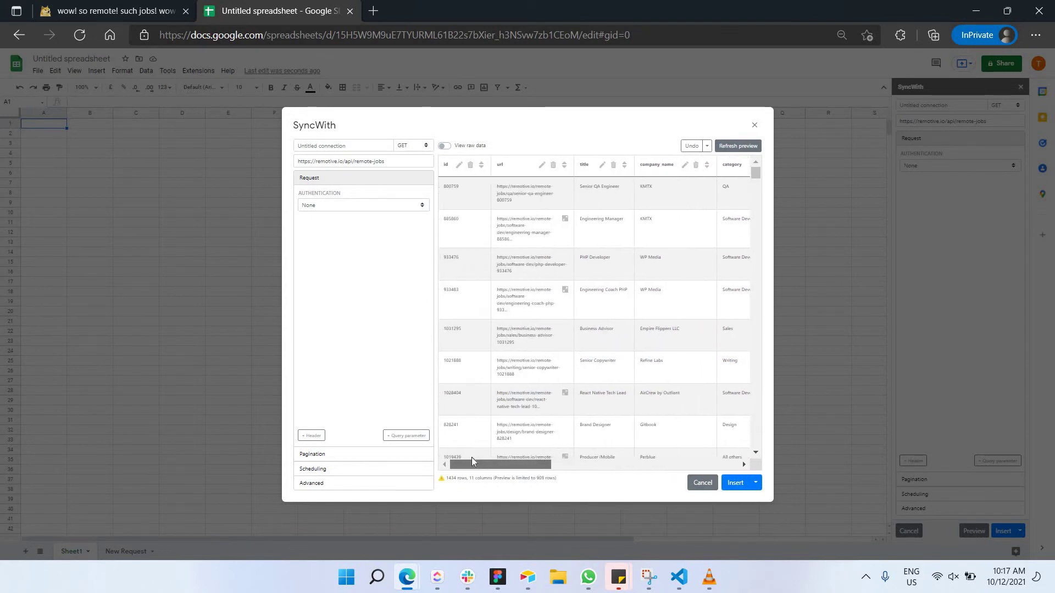
pyautogui.hscroll(3, 546, 446)
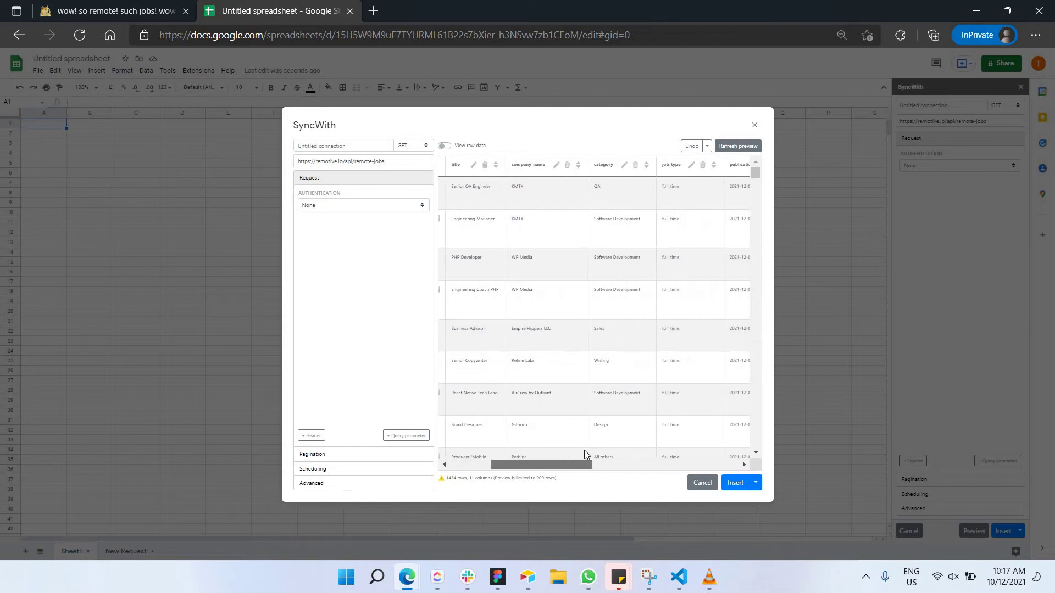
pyautogui.hscroll(5, 585, 450)
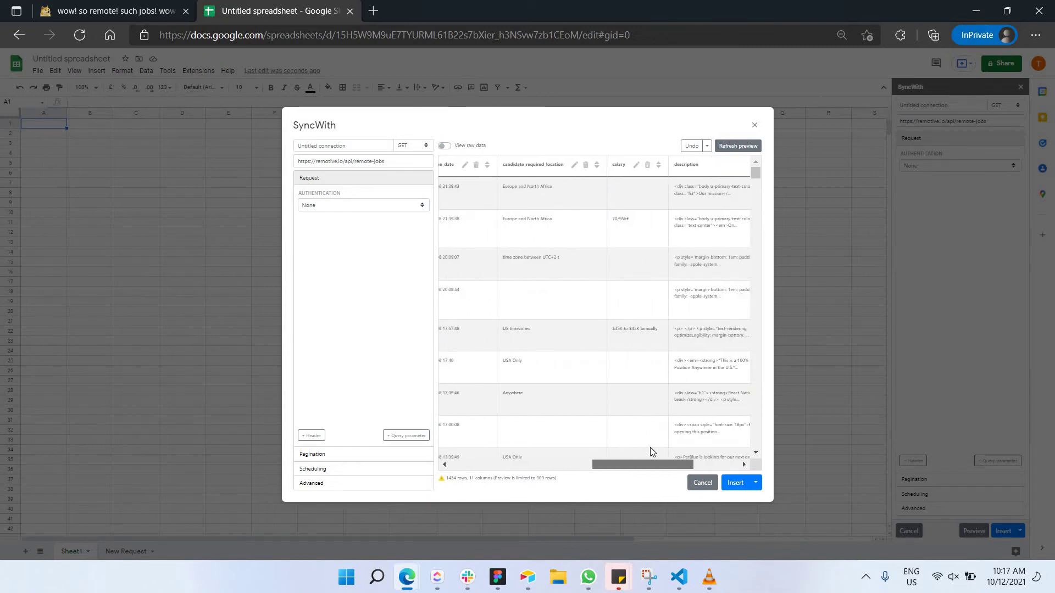
pyautogui.hscroll(3, 665, 446)
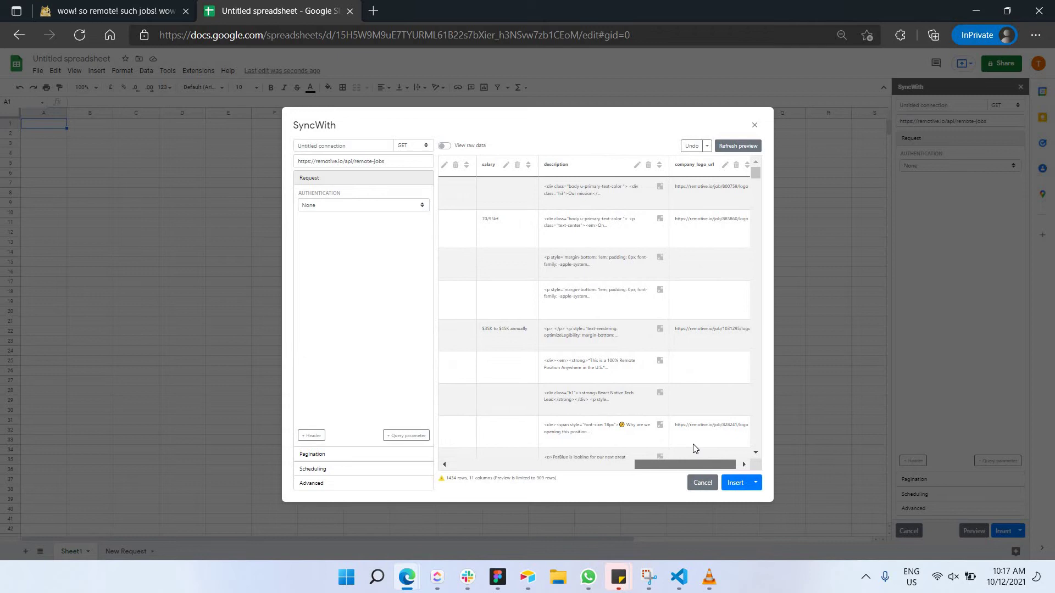
pyautogui.hscroll(1, 725, 443)
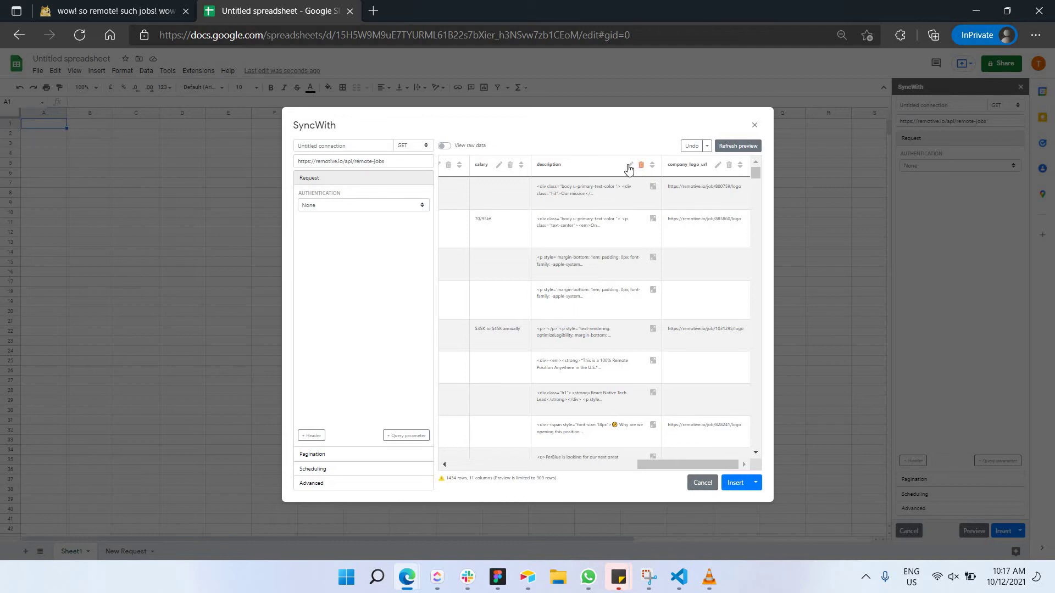
pyautogui.click(630, 165)
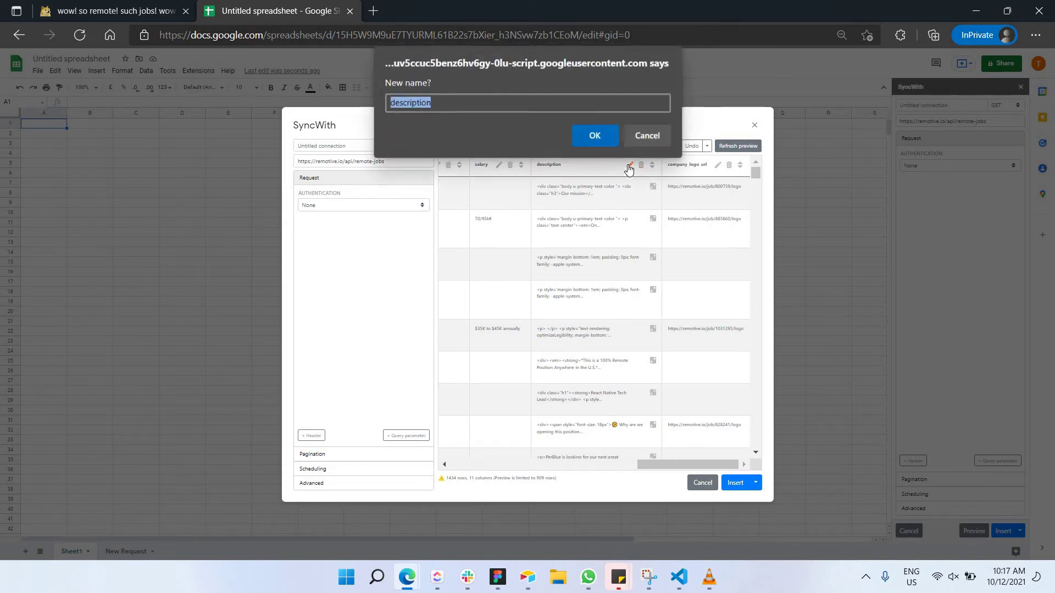
pyautogui.click(647, 136)
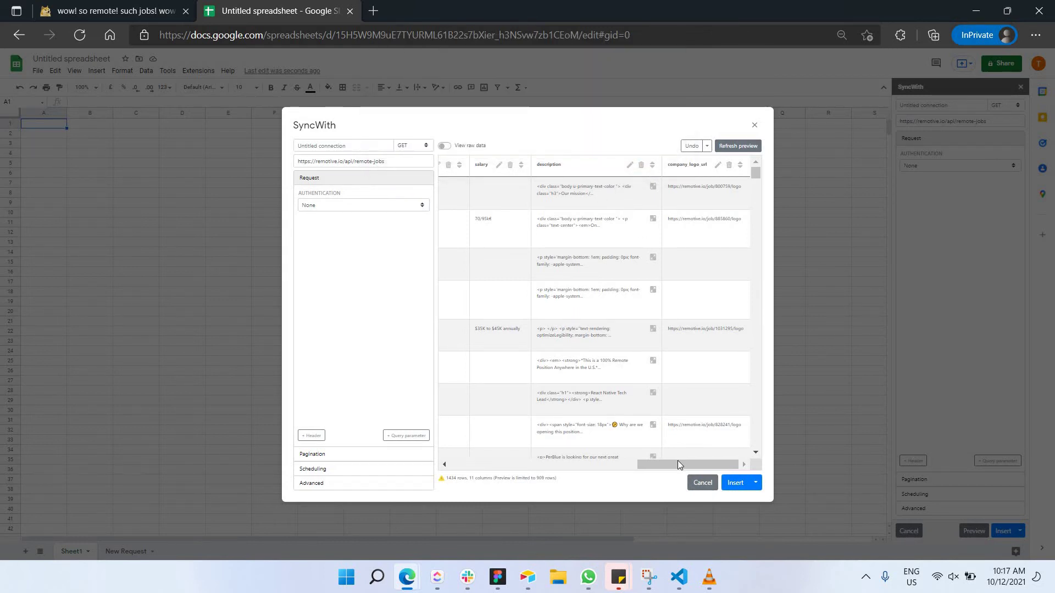
pyautogui.moveTo(677, 464); pyautogui.dragTo(296, 100)
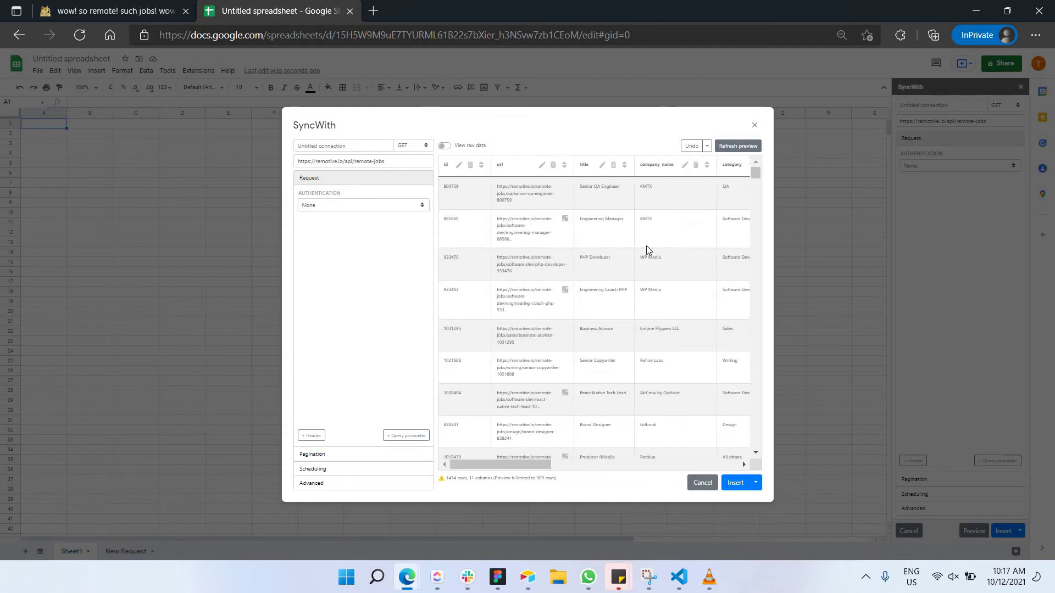
# - Insert the 1434 Remotive job rows into a new sheet named New Request 2
pyautogui.click(754, 484)
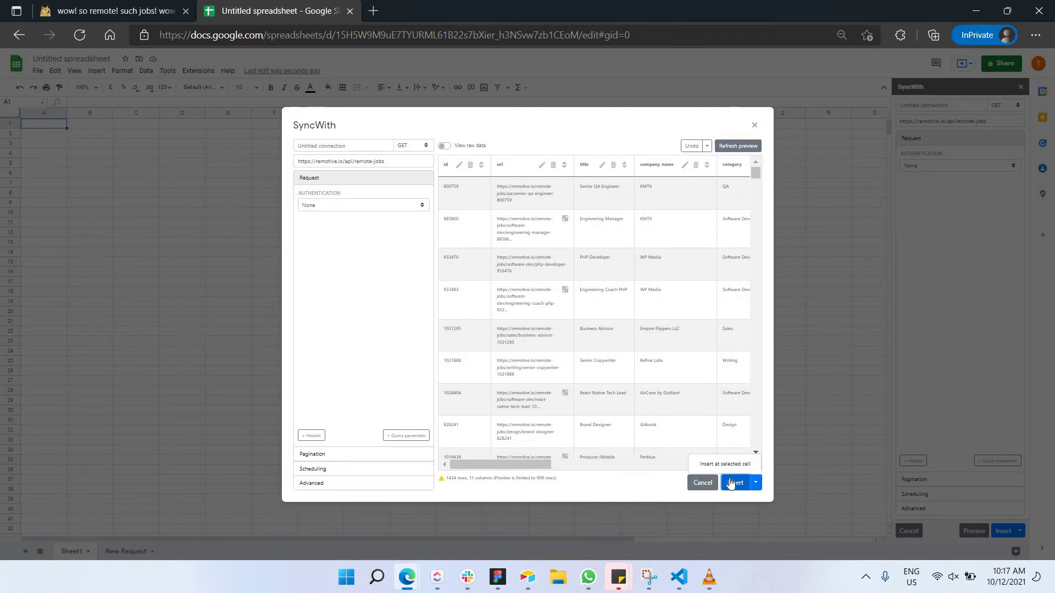
pyautogui.click(732, 484)
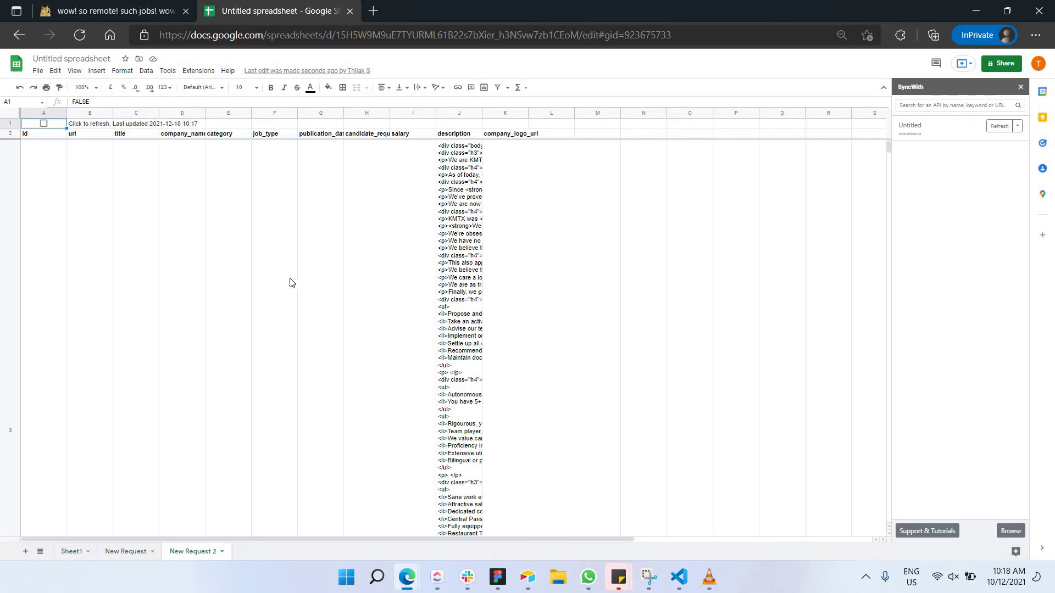
# - Delete the last-updated refresh line in row 1 so the id header lands in A1
pyautogui.scroll(-1, 292, 278)
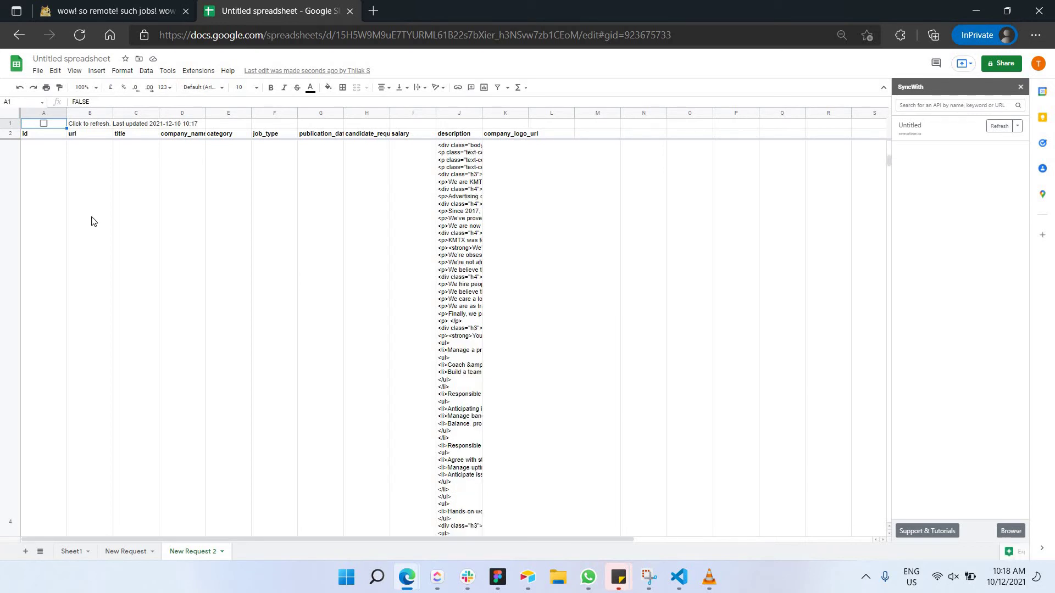
pyautogui.scroll(1, 177, 137)
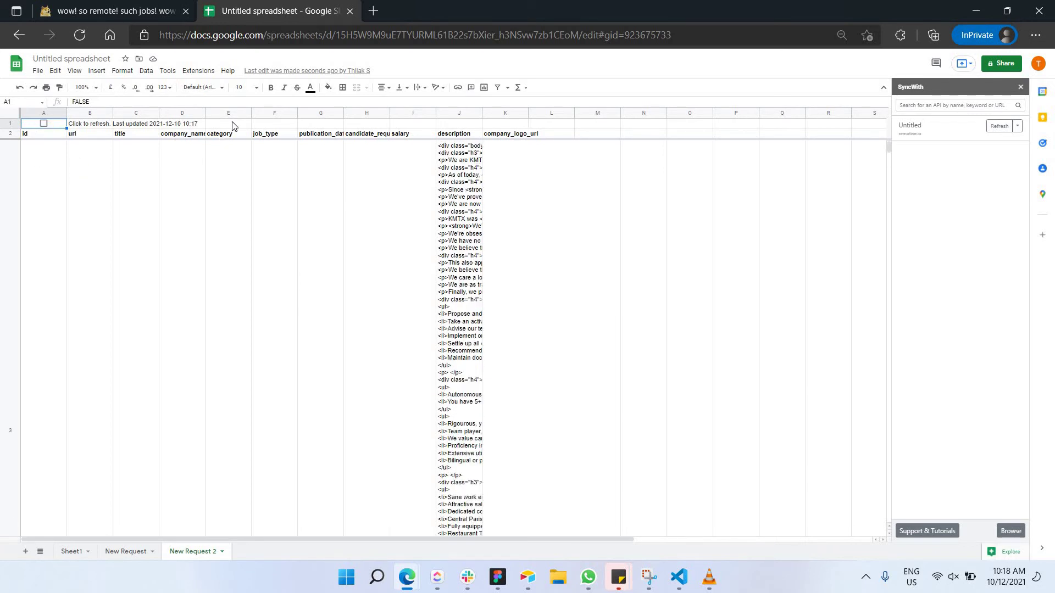
pyautogui.click(234, 124)
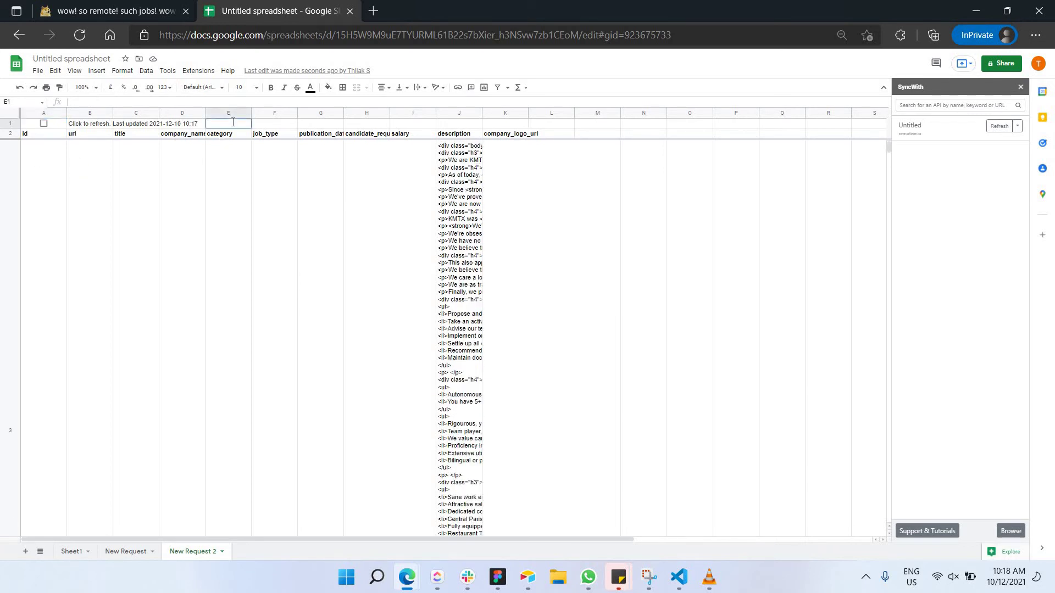
pyautogui.click(16, 124)
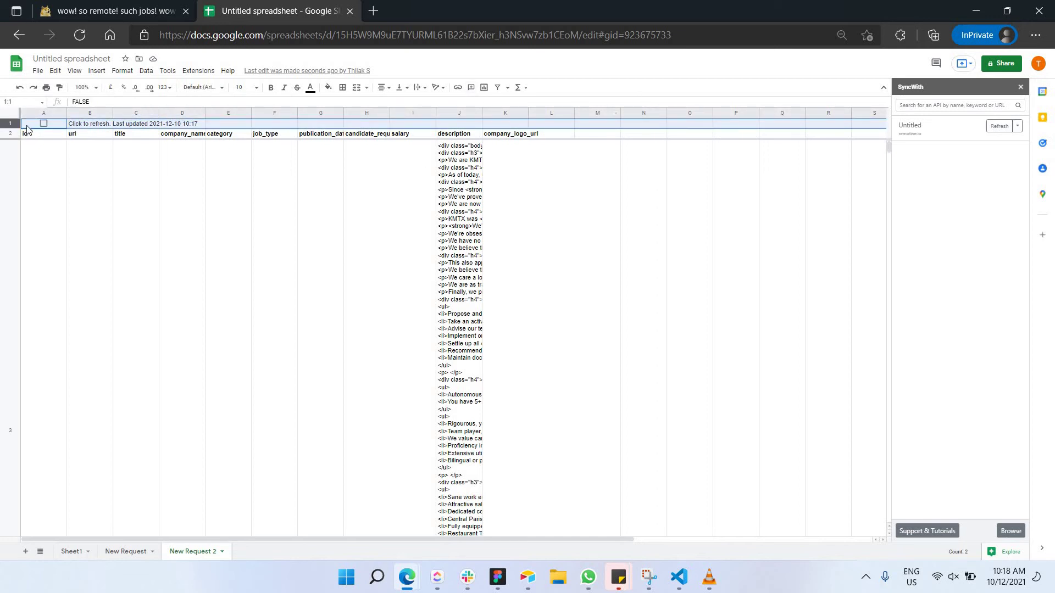
pyautogui.rightClick(27, 128)
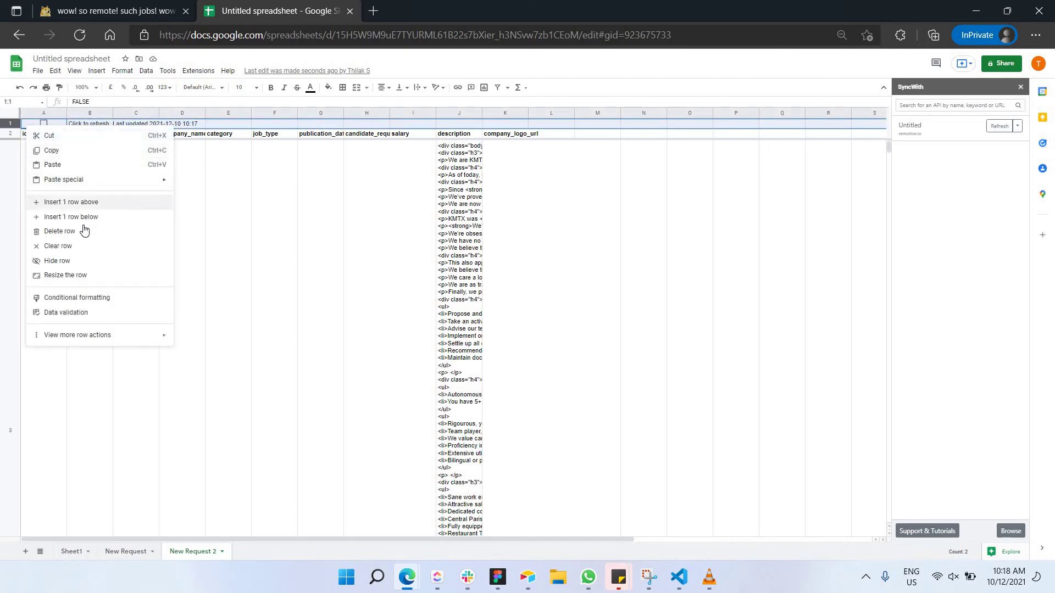
pyautogui.click(59, 231)
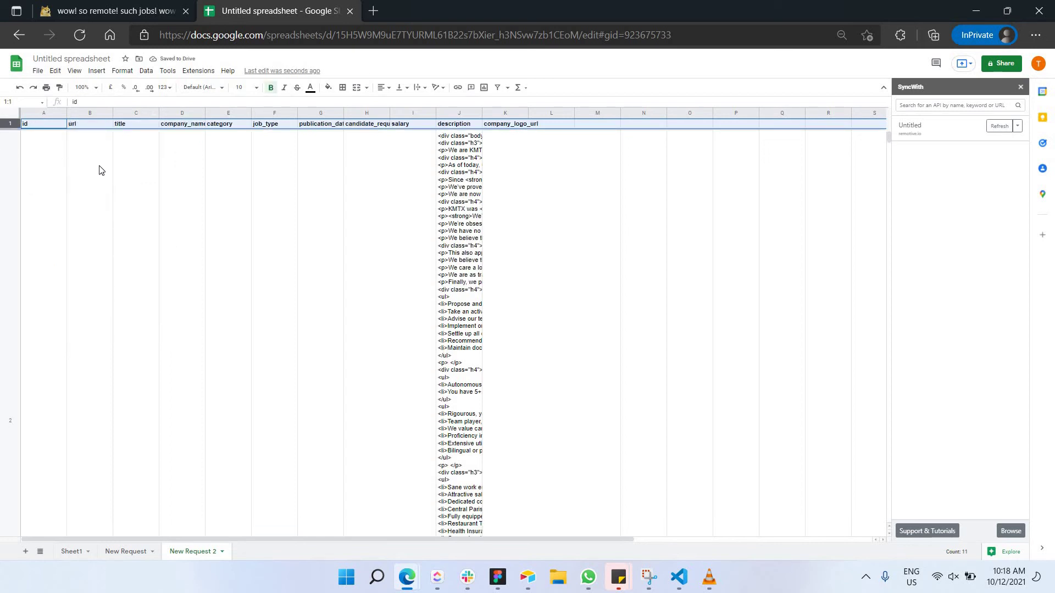
pyautogui.scroll(-5, 96, 167)
pyautogui.scroll(5, 96, 167)
pyautogui.click(8, 148)
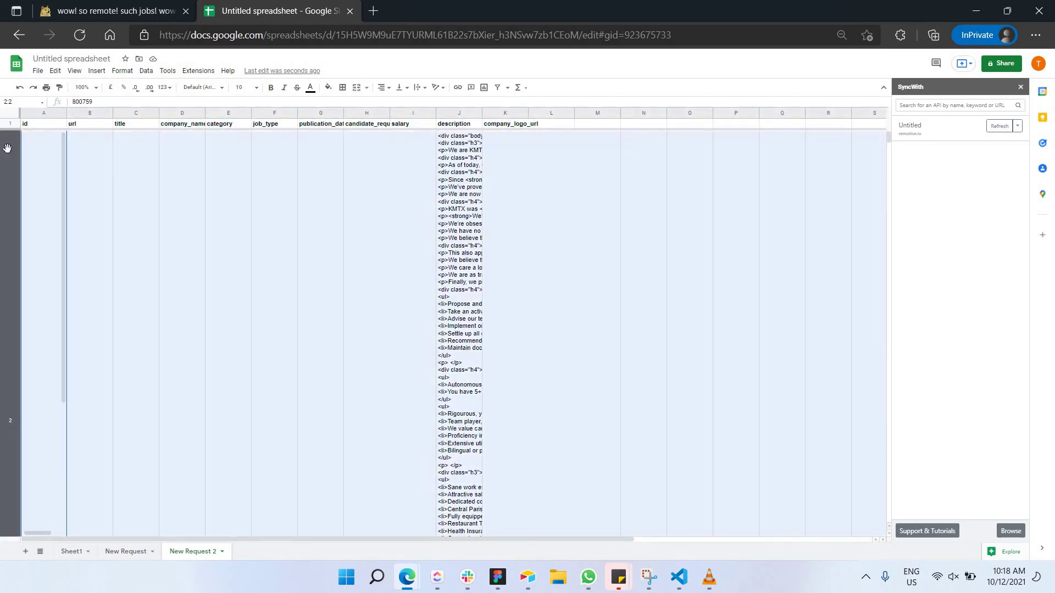
pyautogui.press('Up')
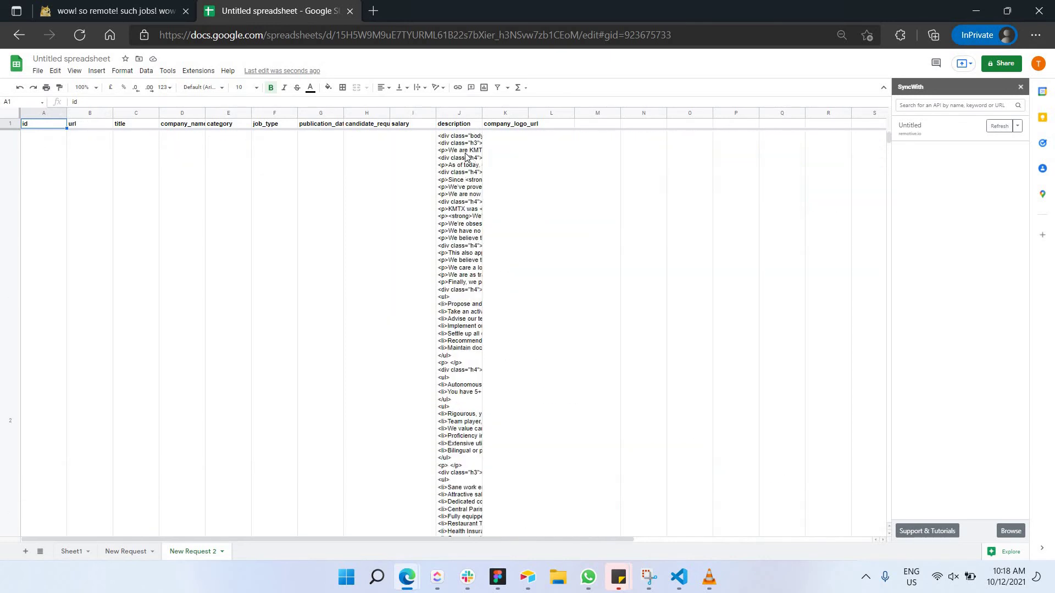
# - Hide column J (description) so company_logo_url sits beside salary
pyautogui.scroll(-15, 604, 139)
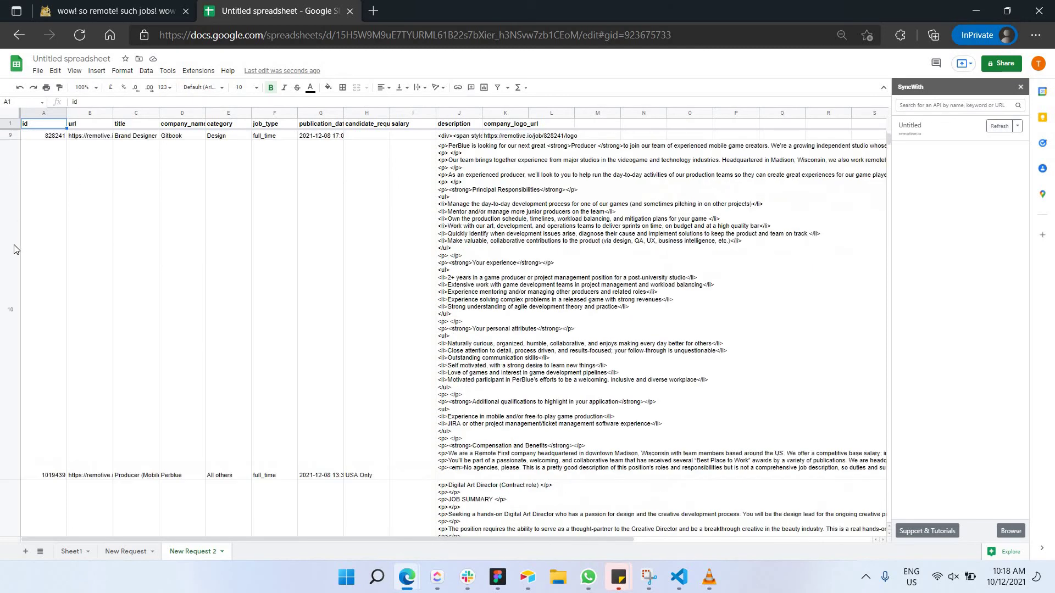
pyautogui.scroll(15, 604, 138)
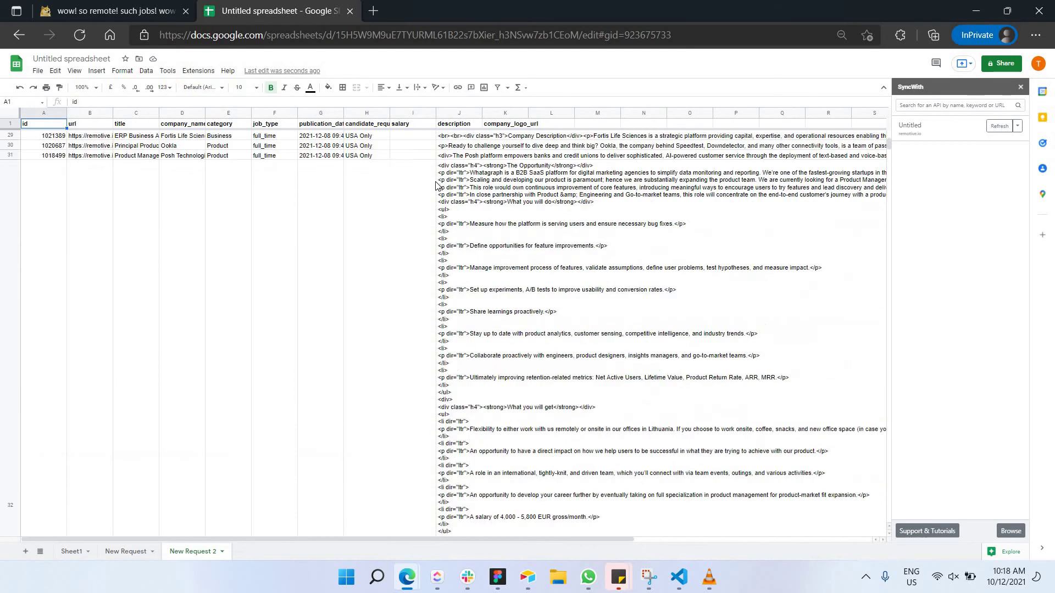
pyautogui.scroll(3, 446, 181)
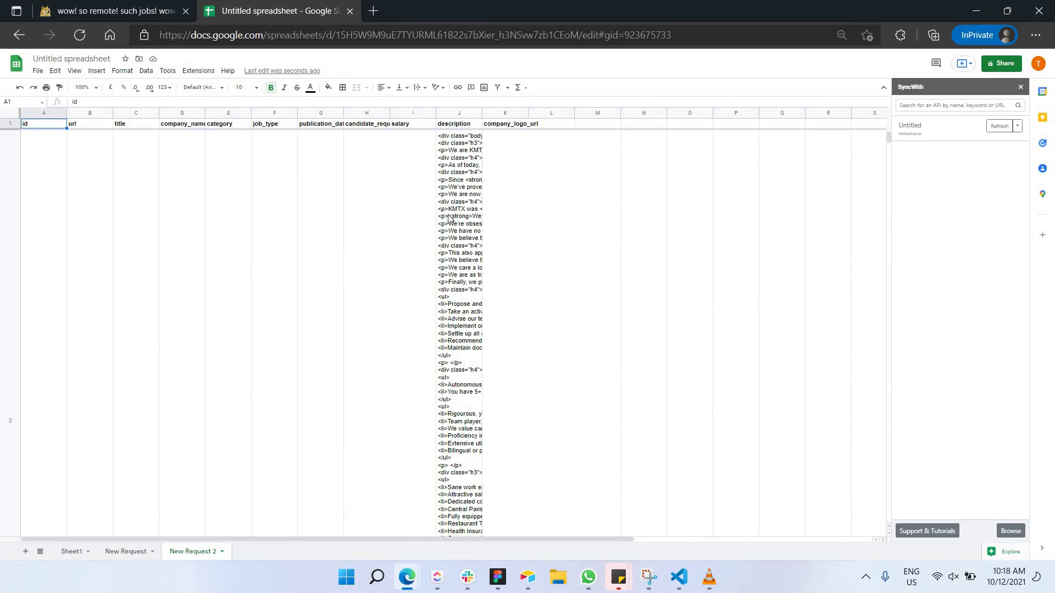
pyautogui.click(447, 189)
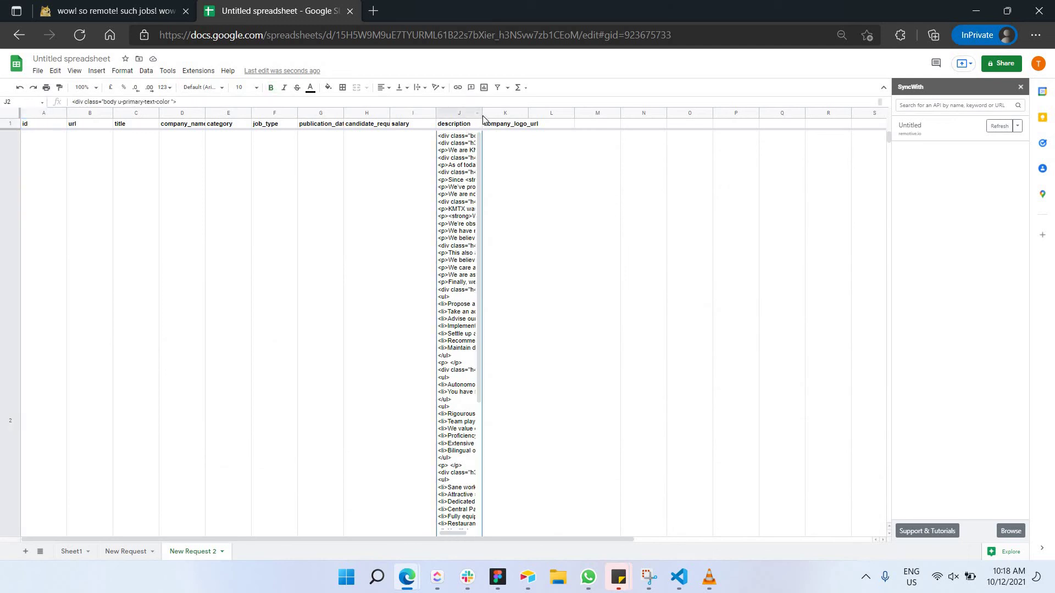
pyautogui.click(477, 113)
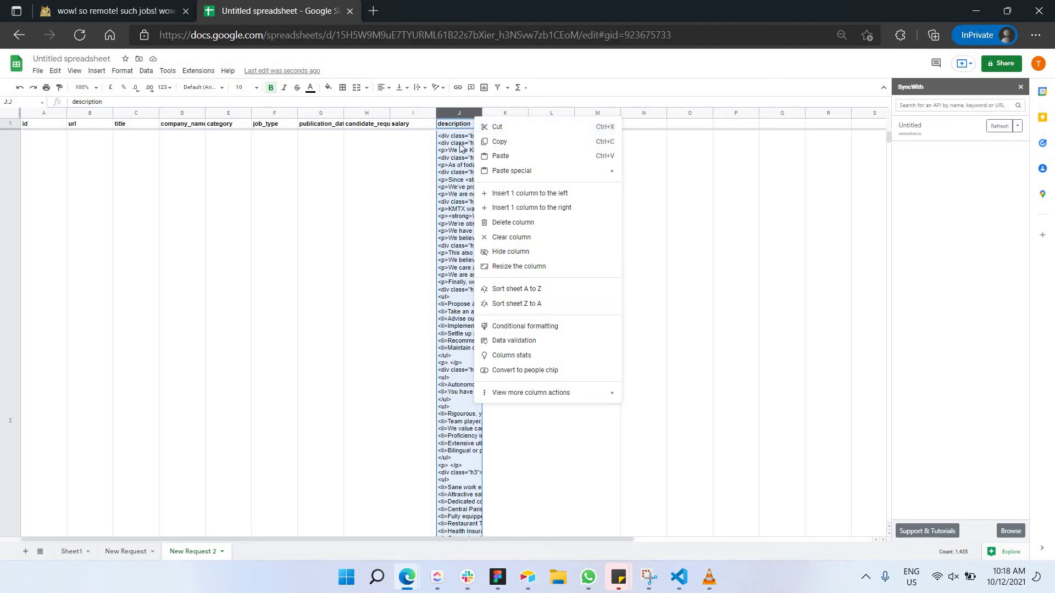
pyautogui.click(511, 254)
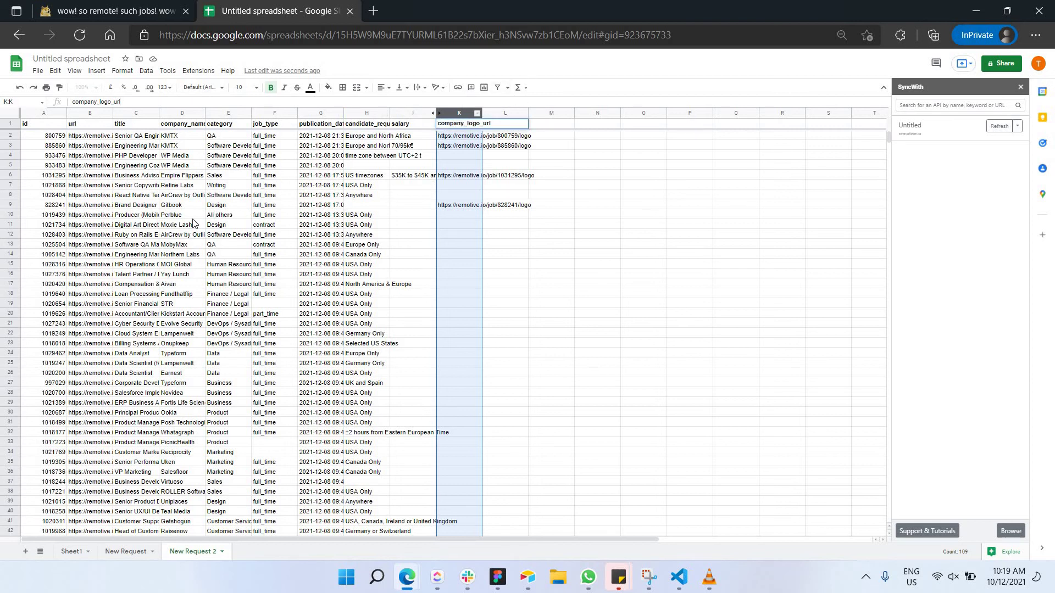
pyautogui.scroll(-5, 291, 258)
pyautogui.scroll(5, 284, 231)
pyautogui.click(104, 5)
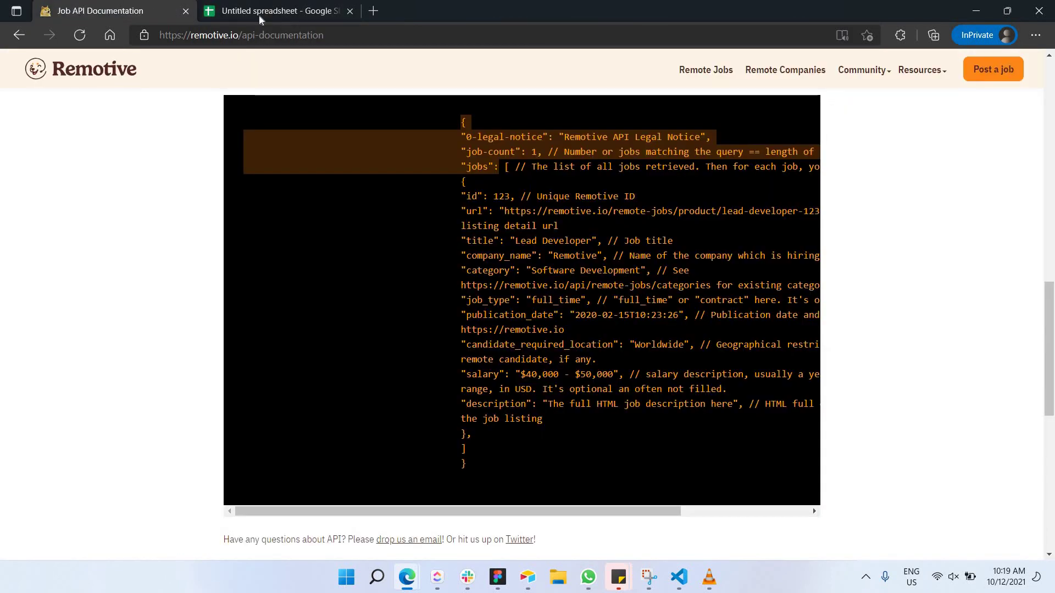
pyautogui.click(268, 6)
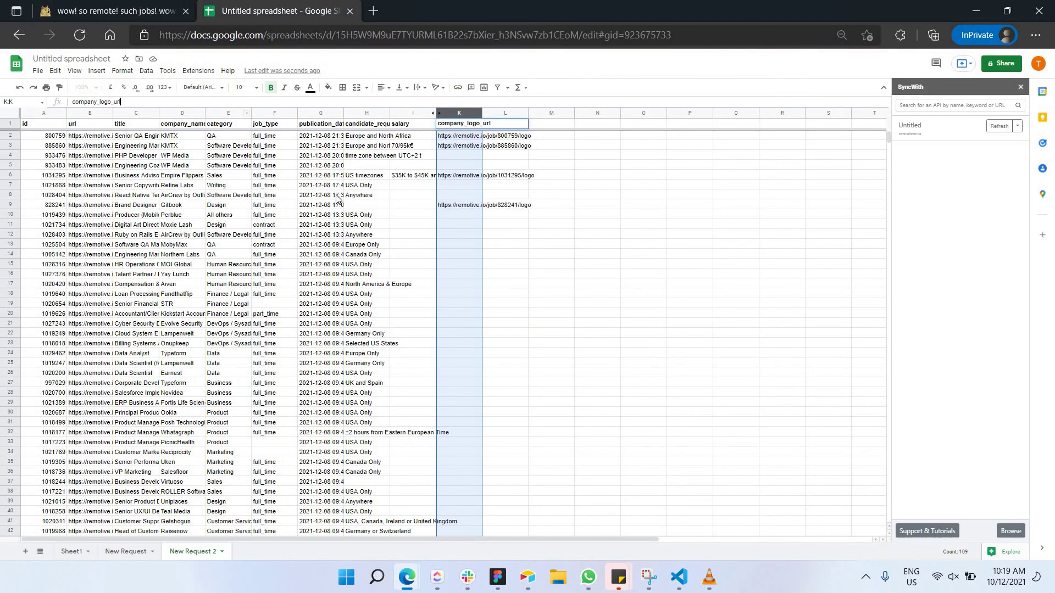
pyautogui.scroll(-20, 337, 199)
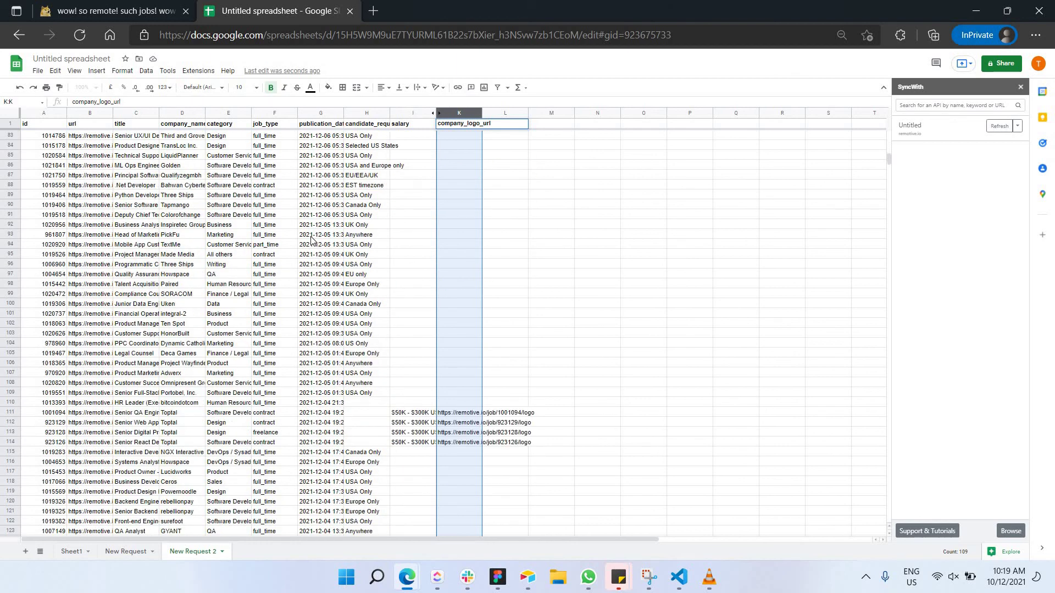
pyautogui.scroll(-20, 311, 239)
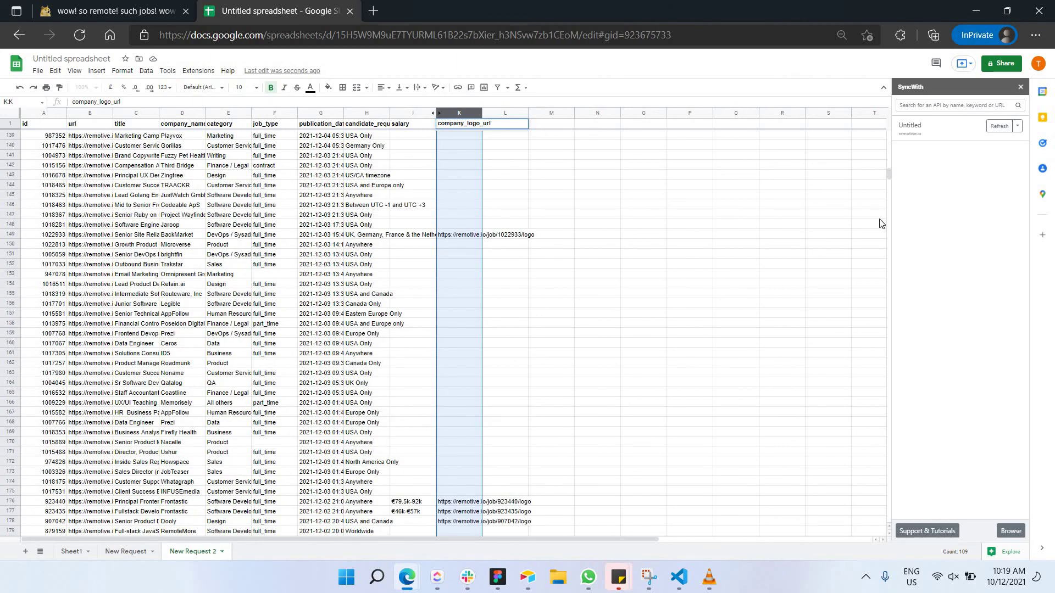
pyautogui.moveTo(889, 173); pyautogui.dragTo(853, 573)
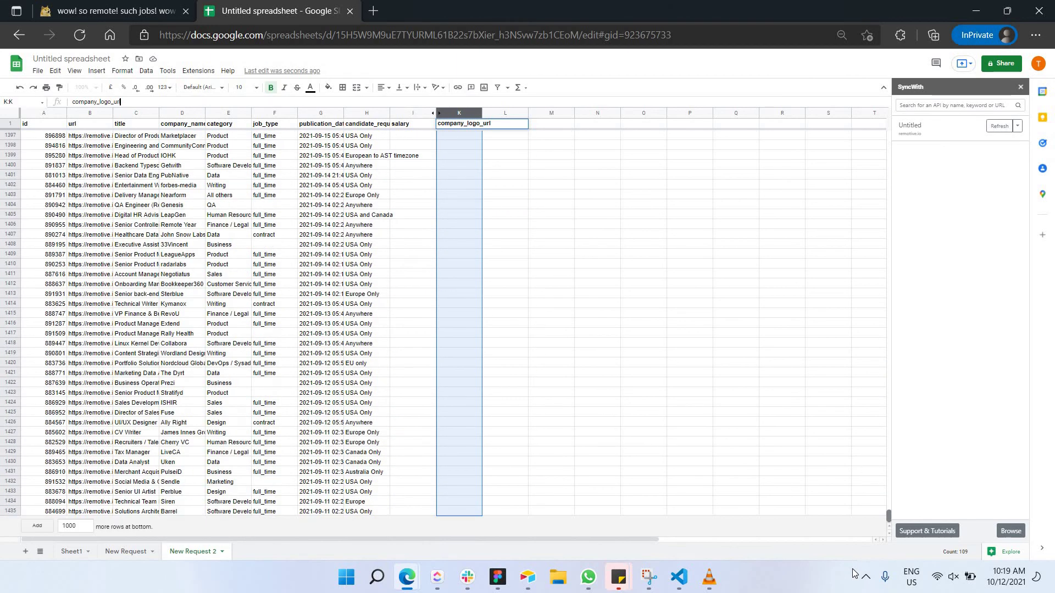
pyautogui.moveTo(888, 179); pyautogui.dragTo(884, 88)
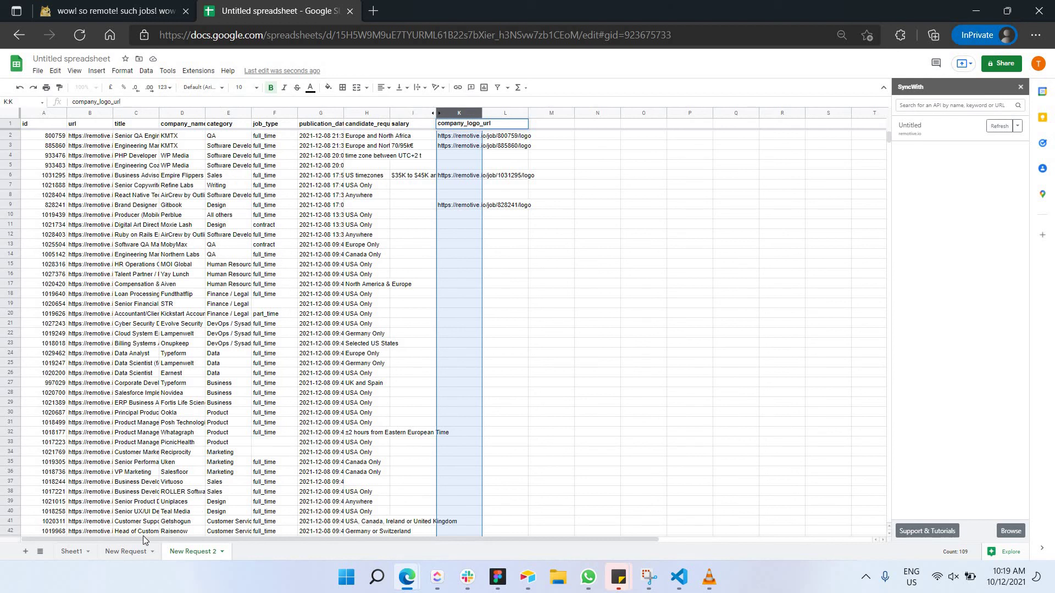
pyautogui.click(126, 553)
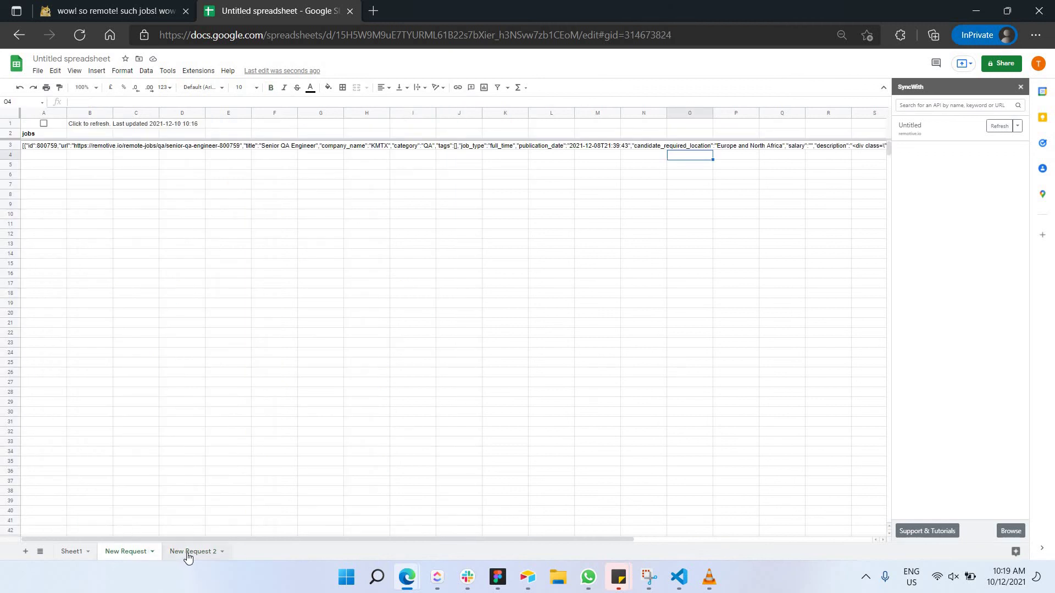
pyautogui.click(187, 553)
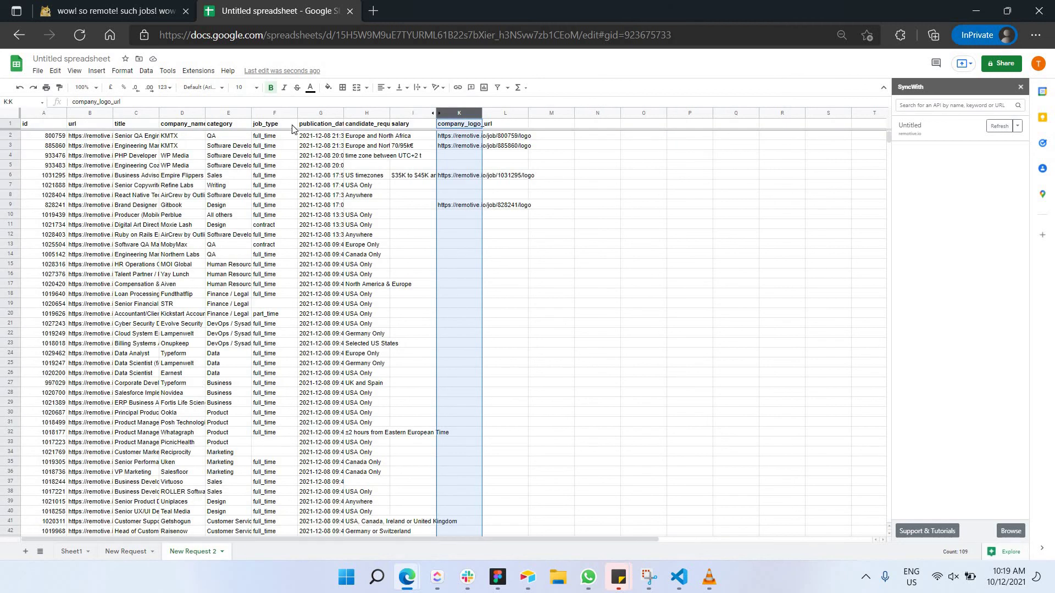